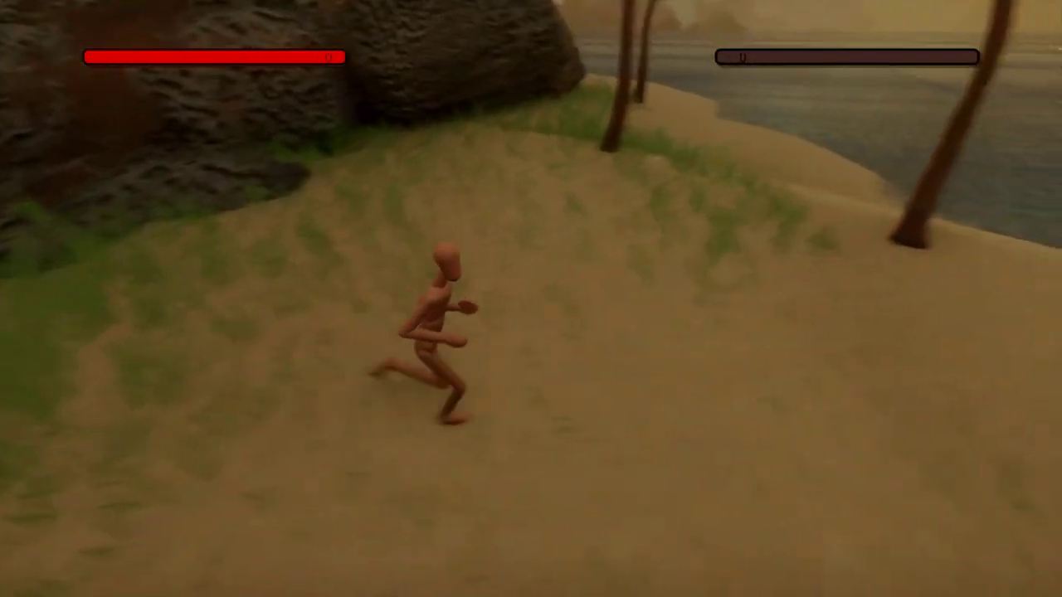
Open the Motherboard microchip in edit mode and the Bars canvas inside it
key("w")
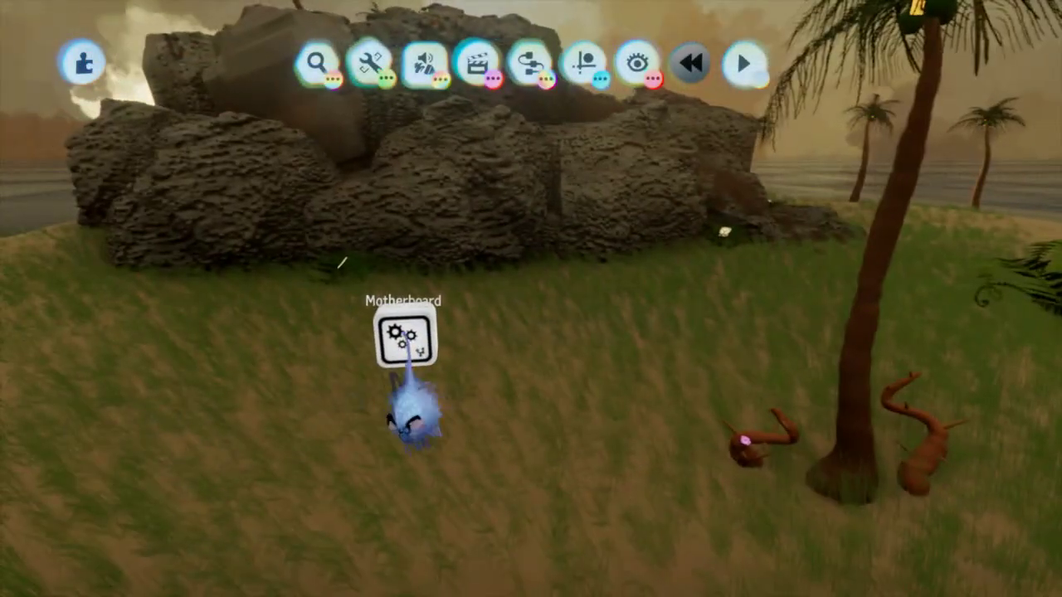
left_click(408, 353)
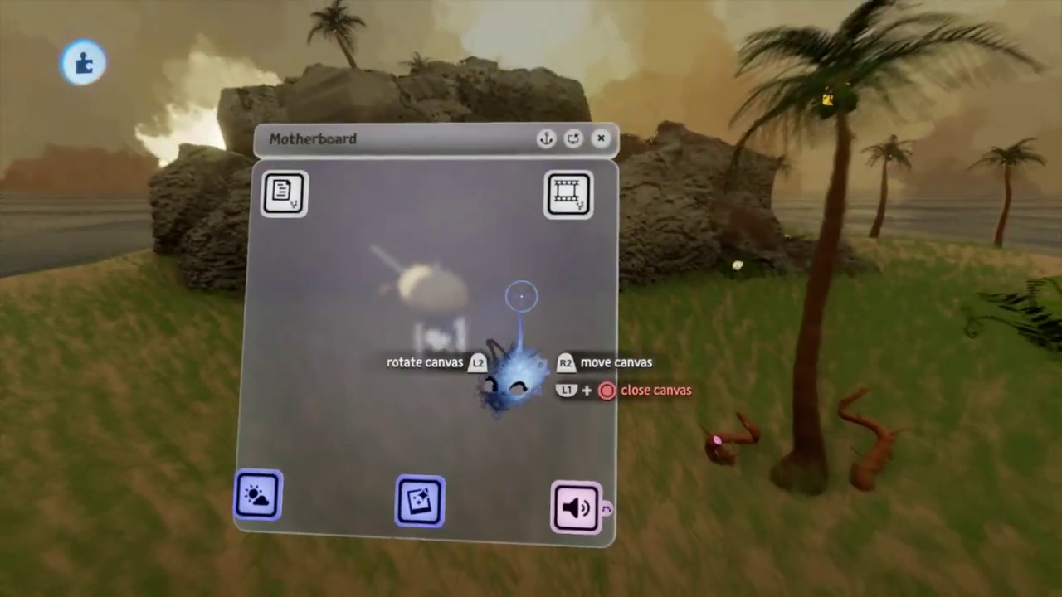
left_click(561, 153)
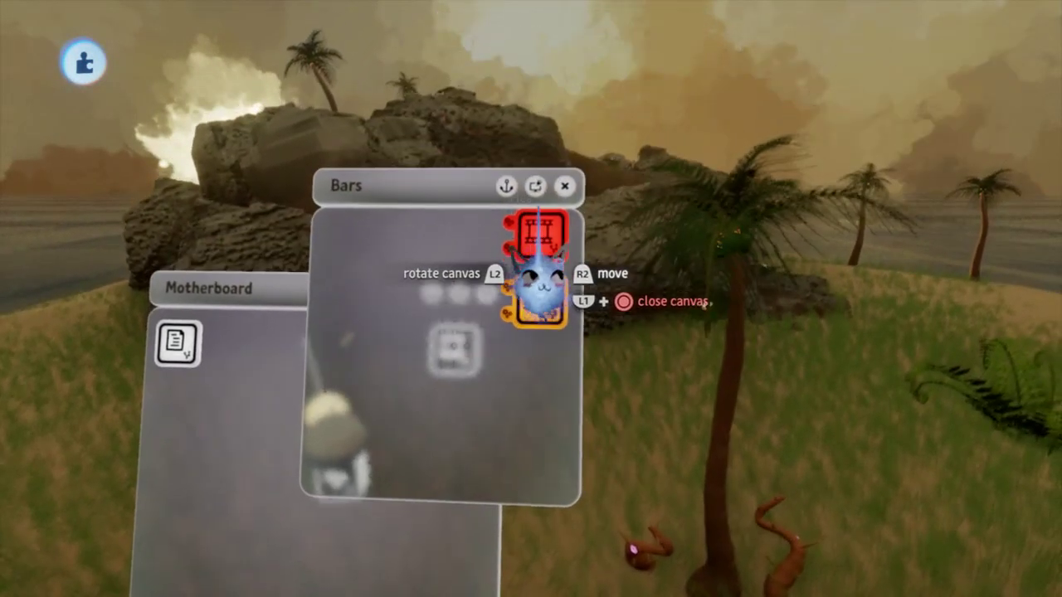
Examine the logic inside the red Health Bar and the yellow Hunger Bar on the Bars canvas
left_click(540, 237)
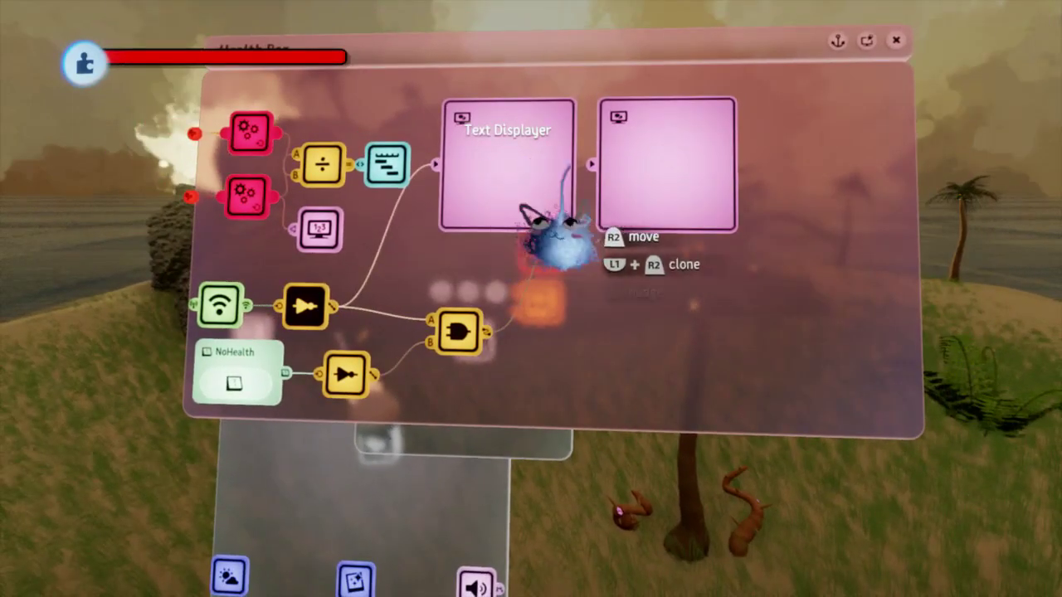
key("Escape")
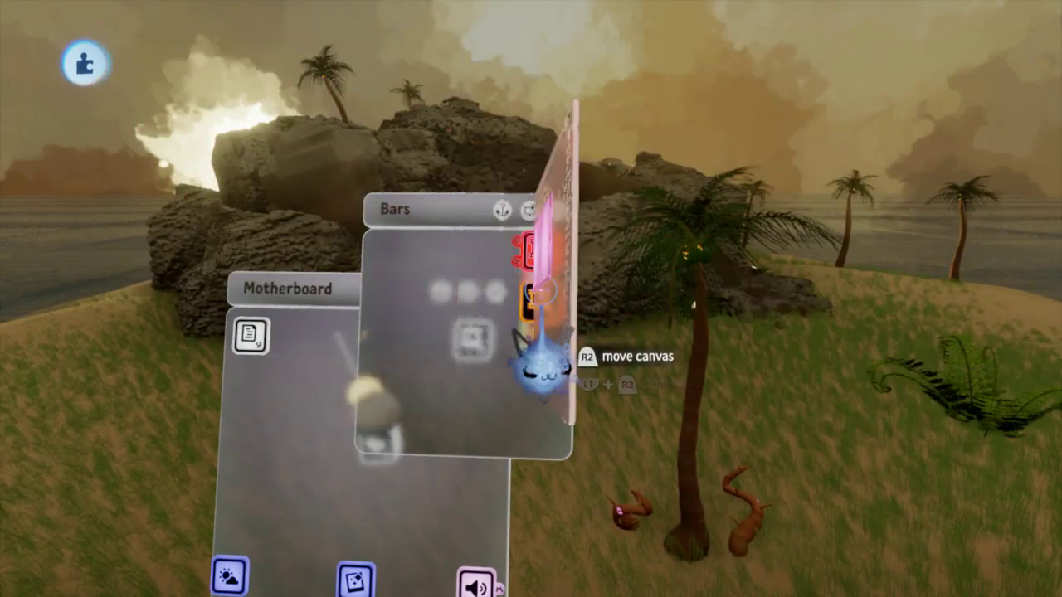
left_click(542, 289)
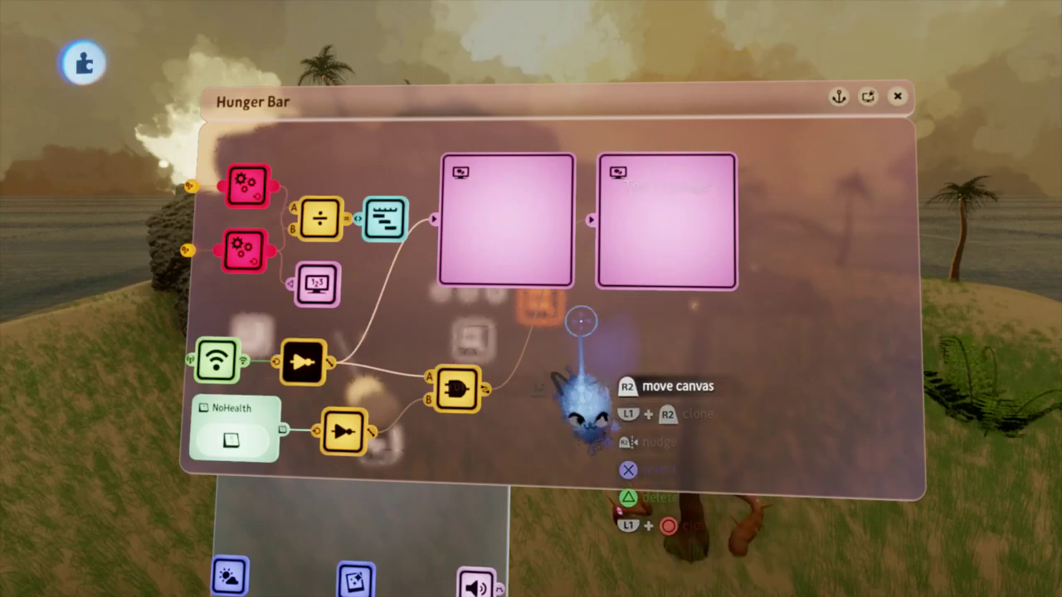
key("Escape")
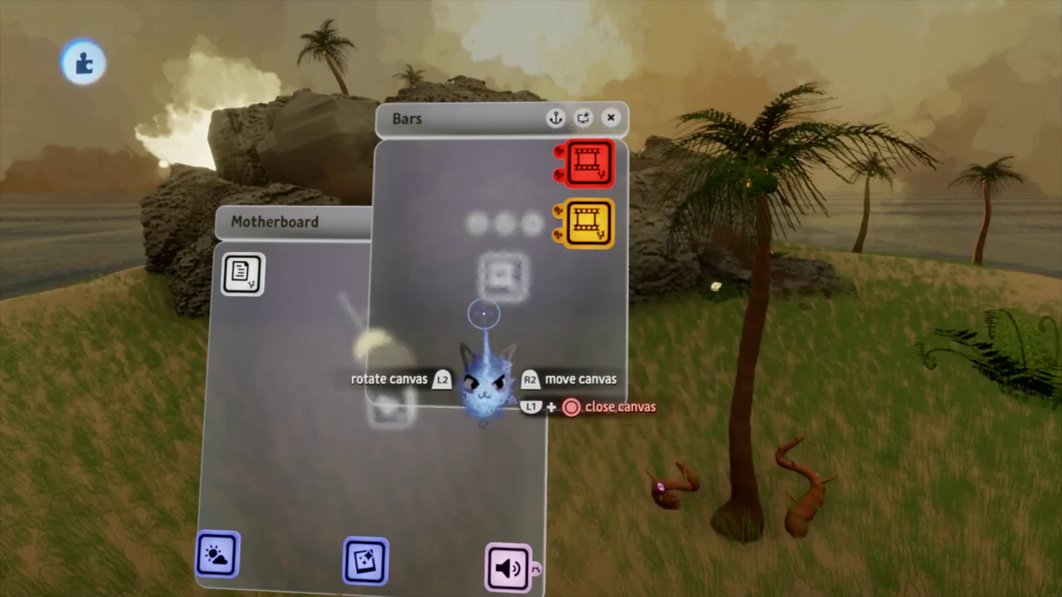
Place a Variable gadget on the Bars canvas and set its minimum value to 0
key("Escape")
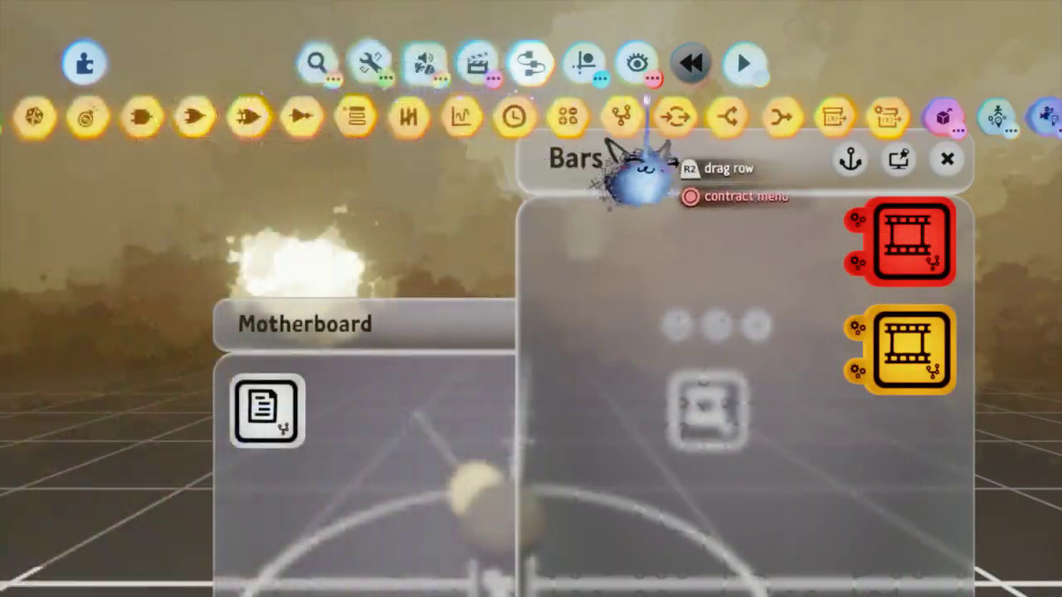
left_click(833, 118)
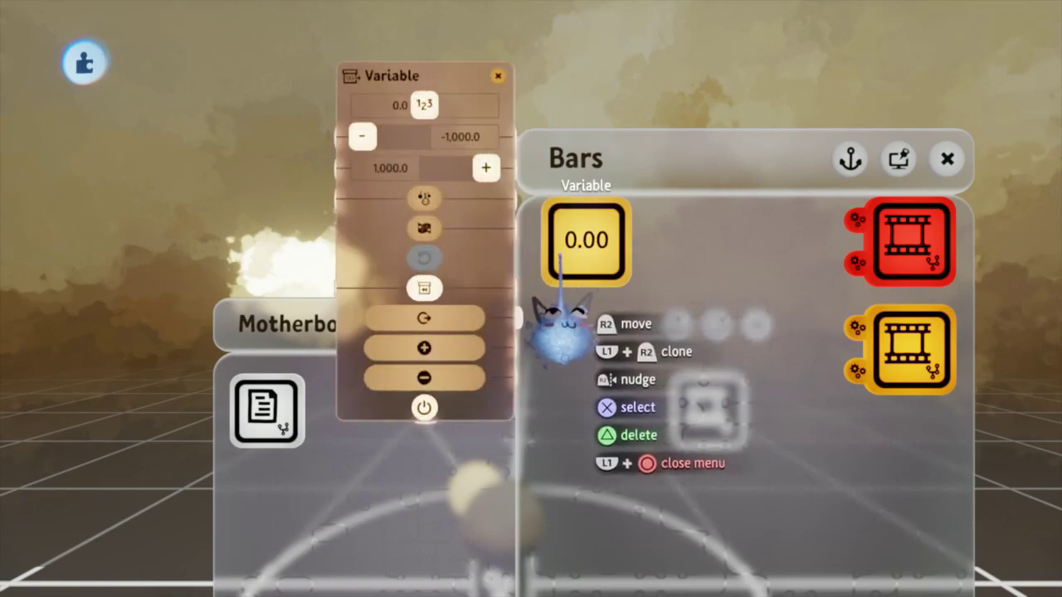
left_click(332, 203)
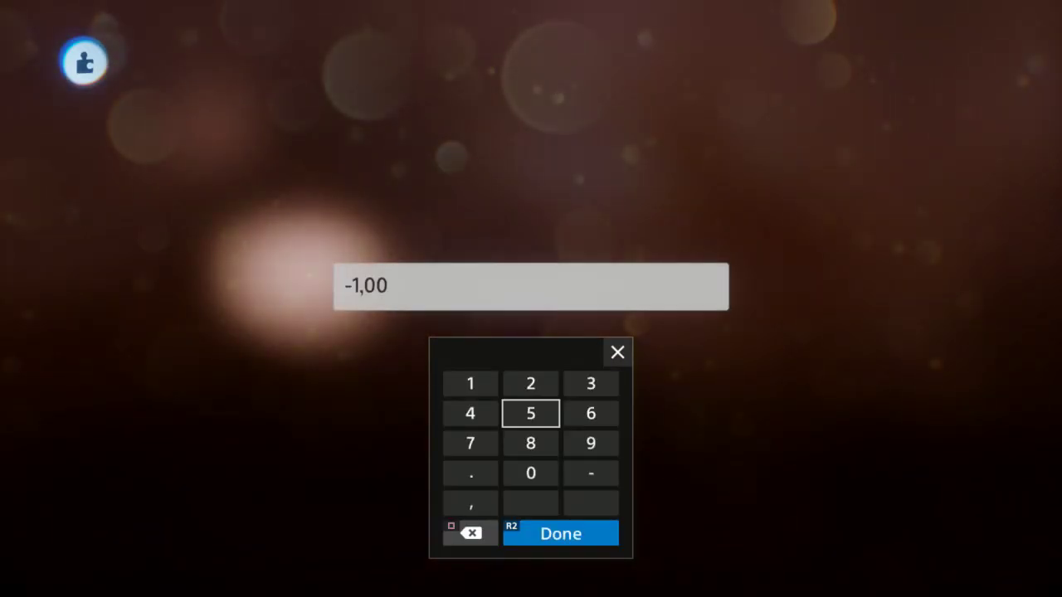
key("Return")
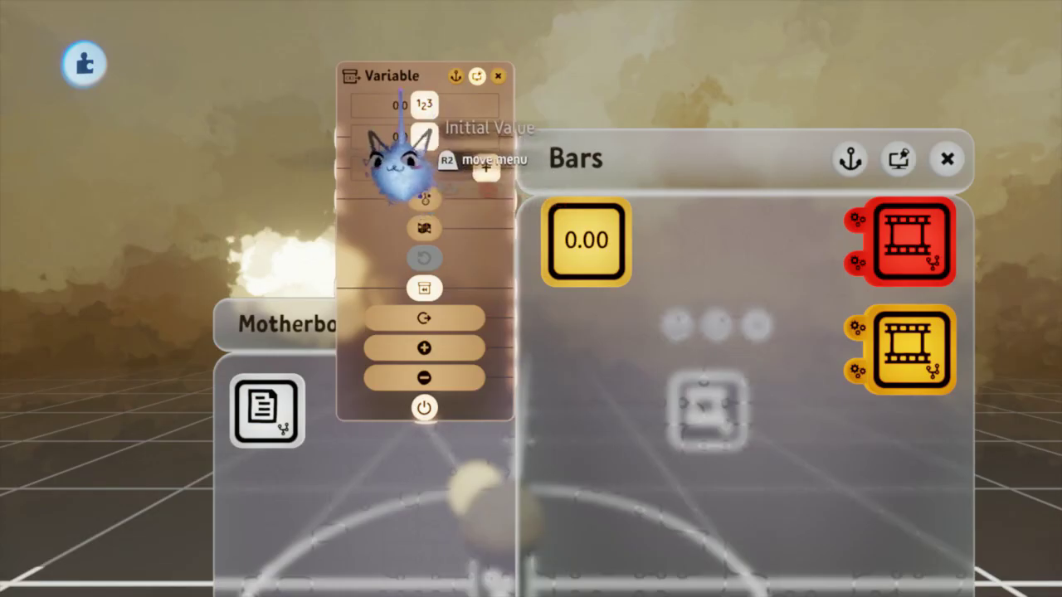
Name the new variable p1_HP
left_click(398, 108)
key("Right")
key("Right")
key("Right")
key("Right")
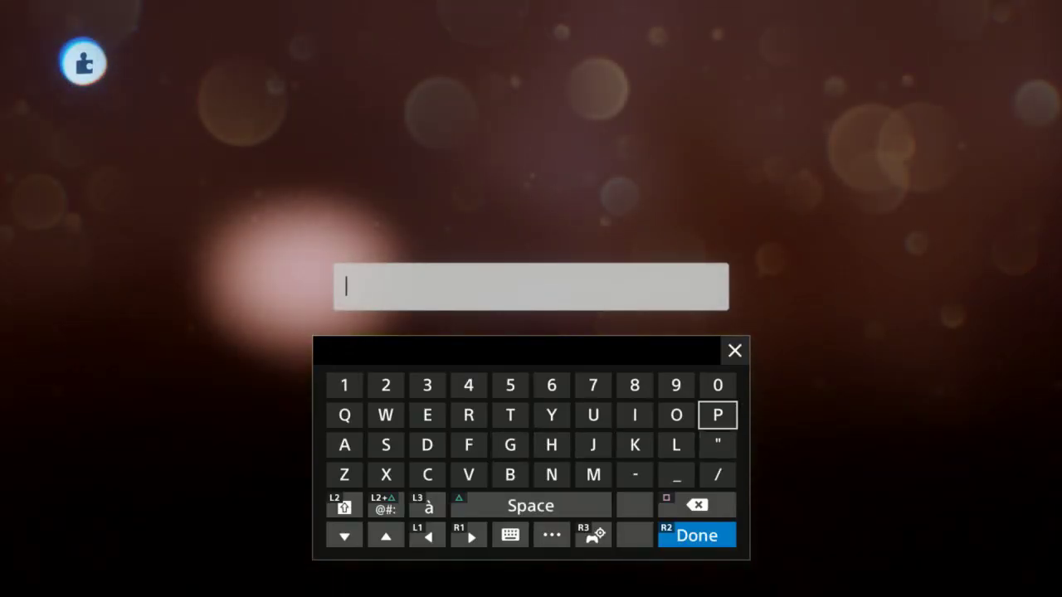
type("p1")
key("L2+Triangle")
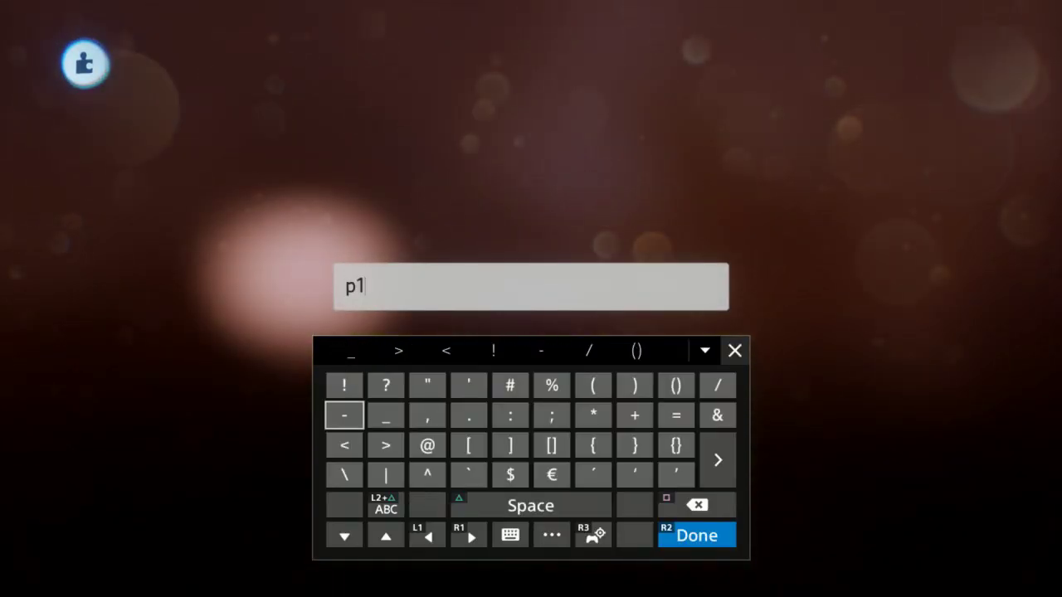
key("L2+Triangle")
key("Right")
key("Right")
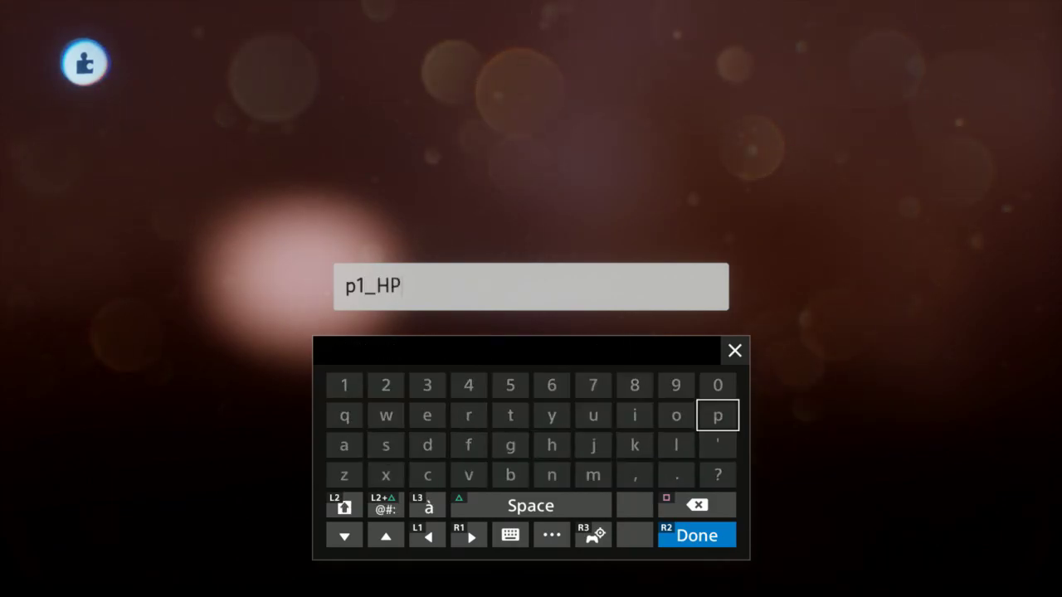
key("Return")
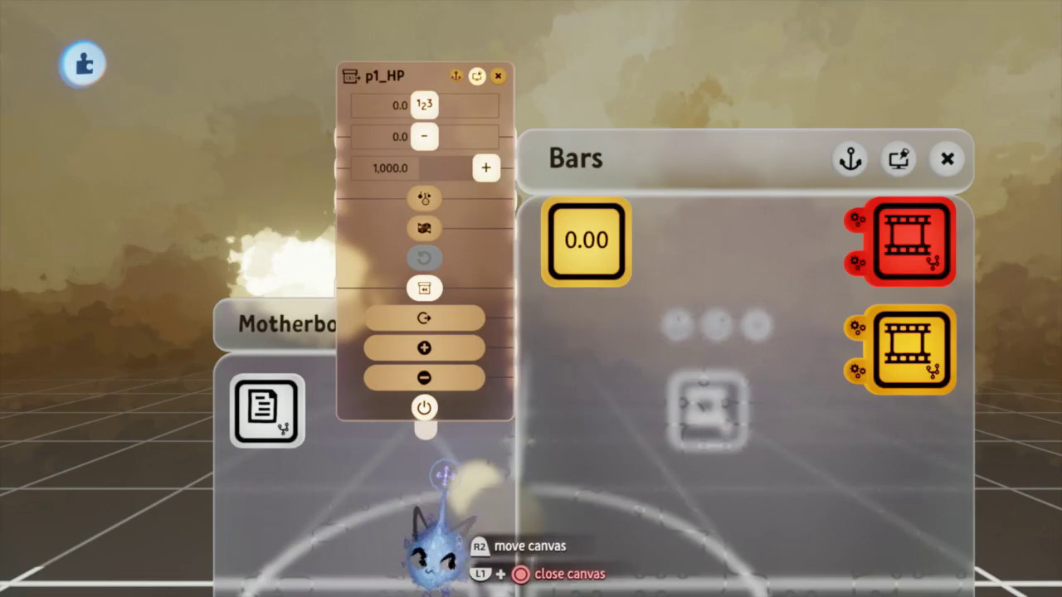
Set both the maximum value and the initial value of p1_HP to 100
left_click(483, 167)
key("BackSpace")
key("BackSpace")
key("BackSpace")
key("BackSpace")
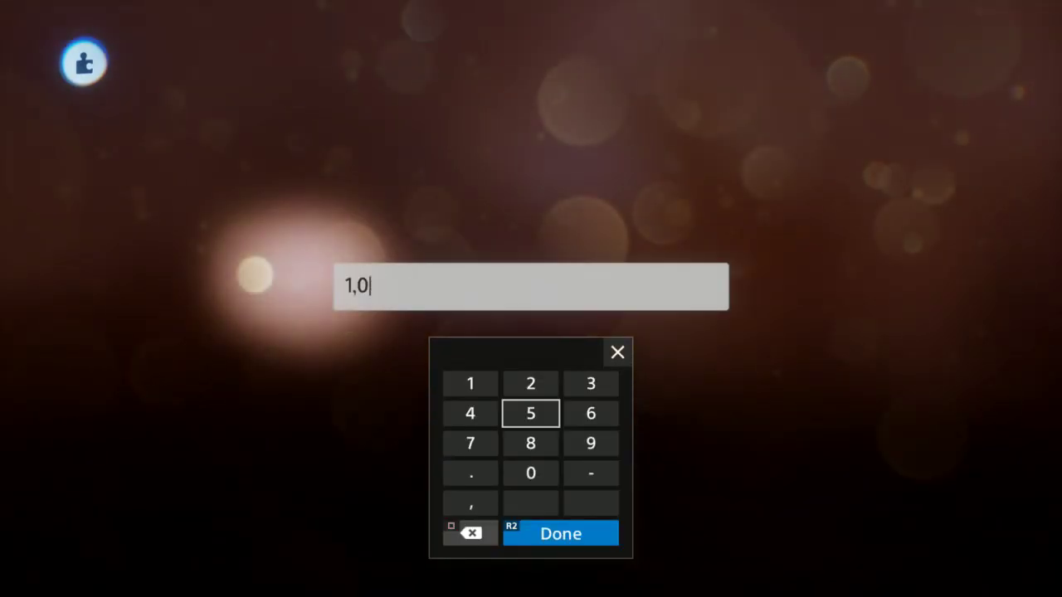
key("Return")
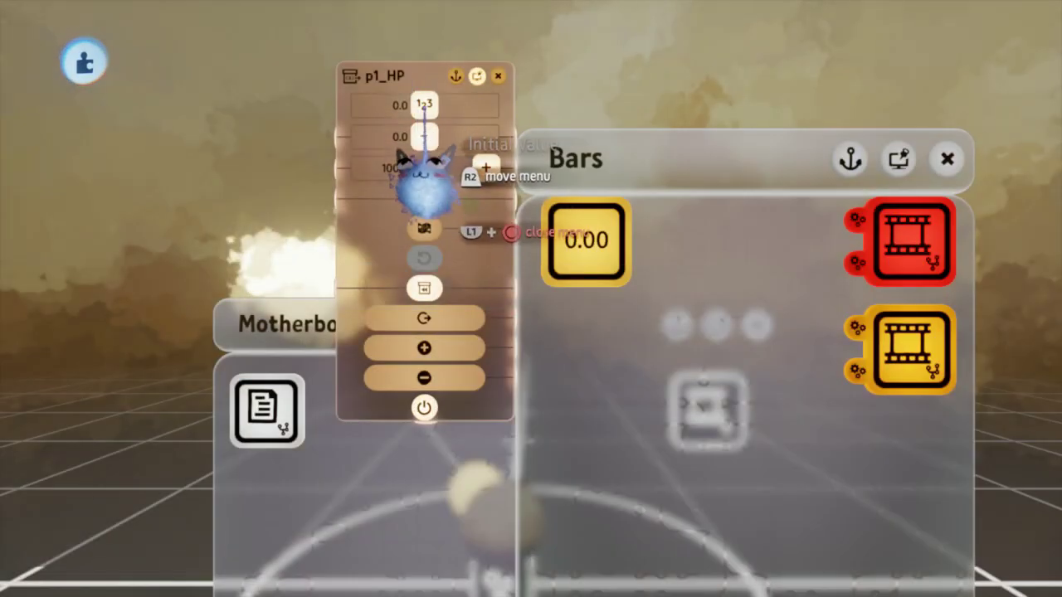
left_click(423, 168)
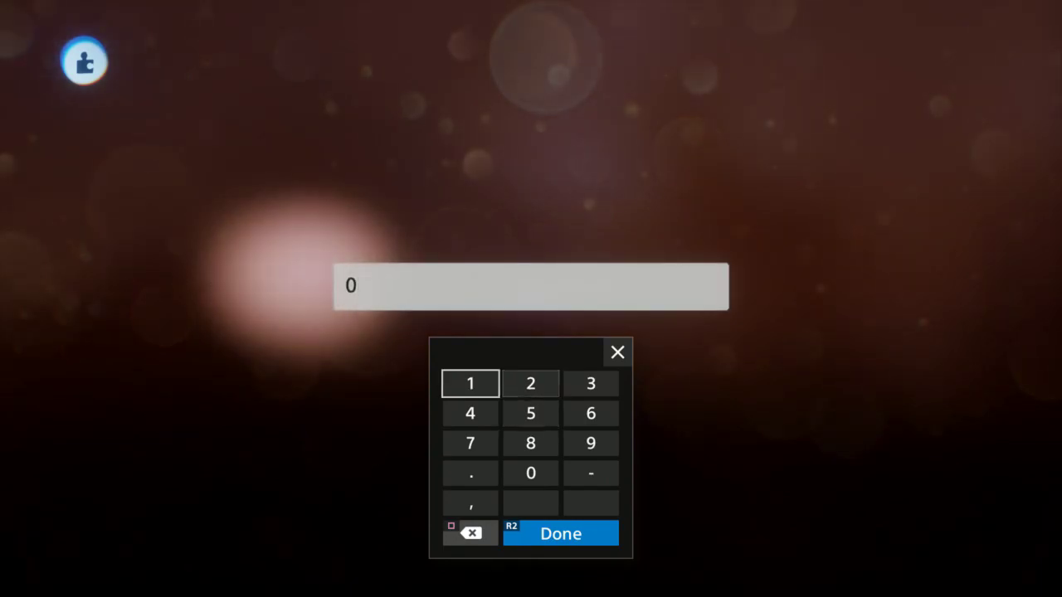
key("Return")
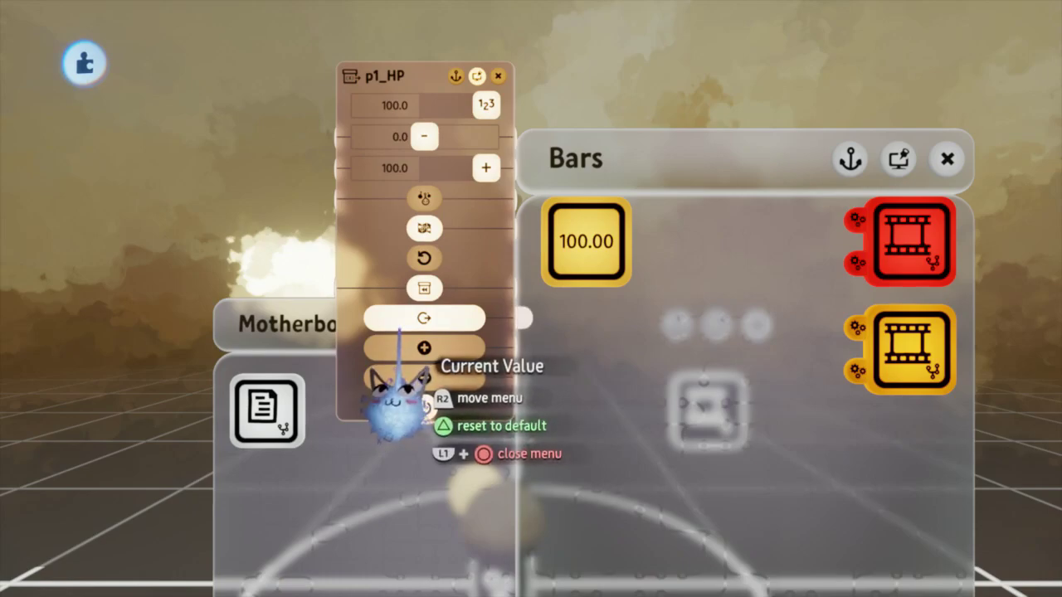
key("Escape")
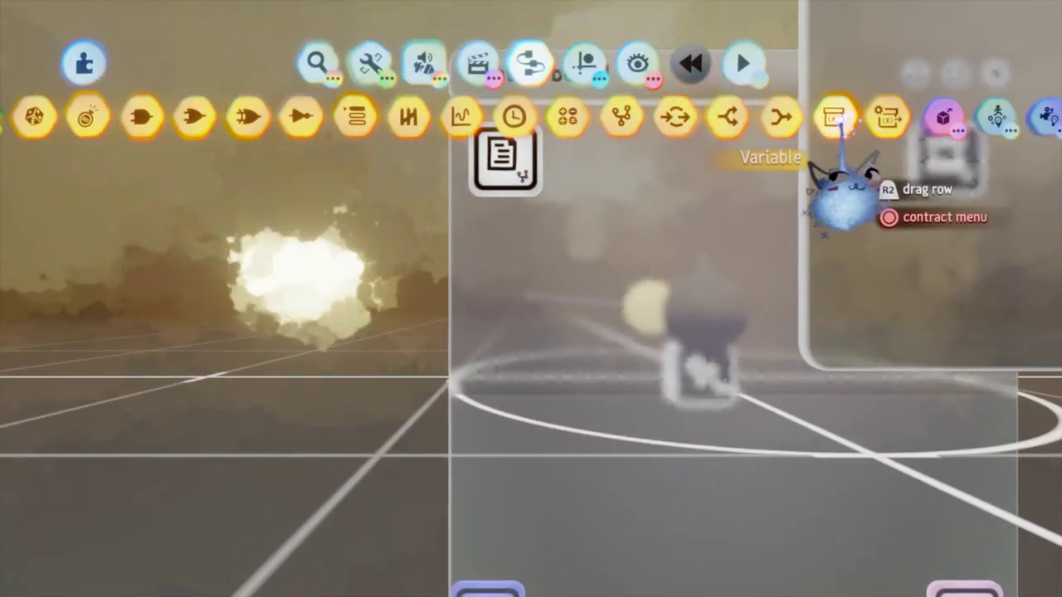
Try out a Variable Modifier for p1_HP with the alternative update type in the Motherboard, and delete it
left_click(879, 118)
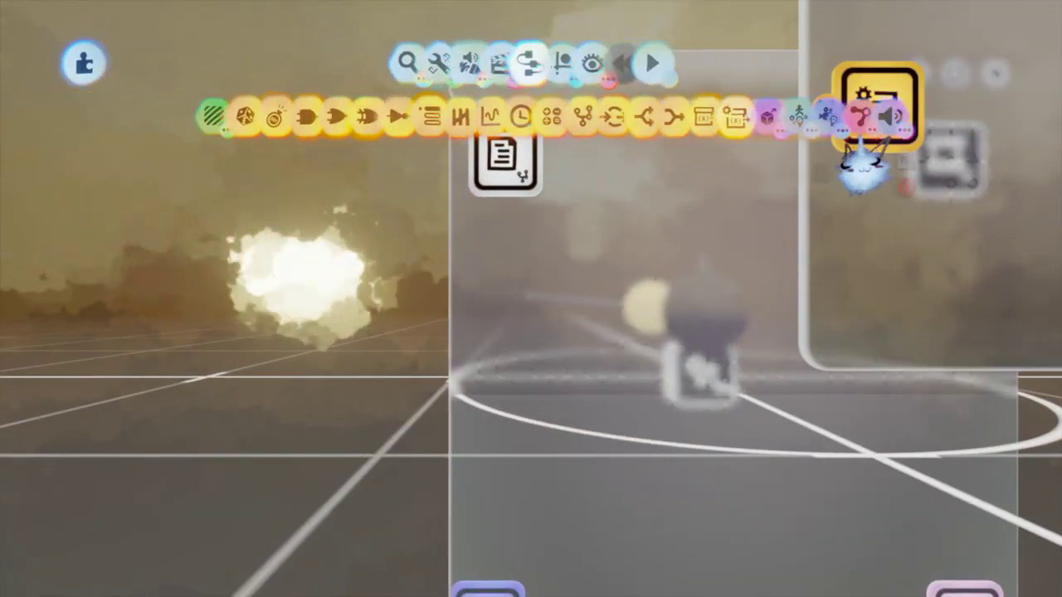
left_click(508, 352)
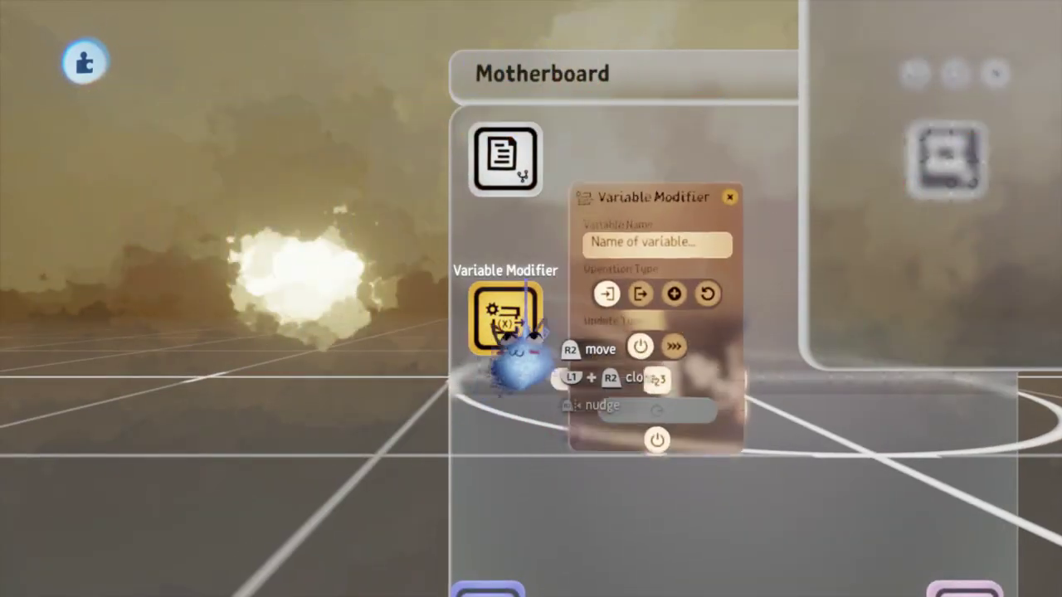
key("Right")
key("Right")
key("Right")
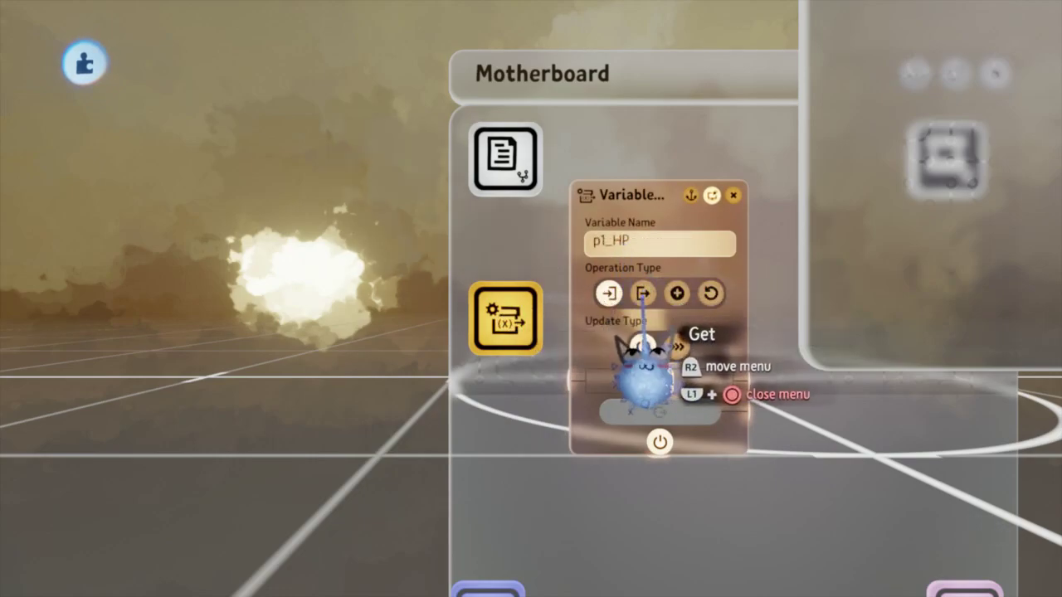
left_click(677, 293)
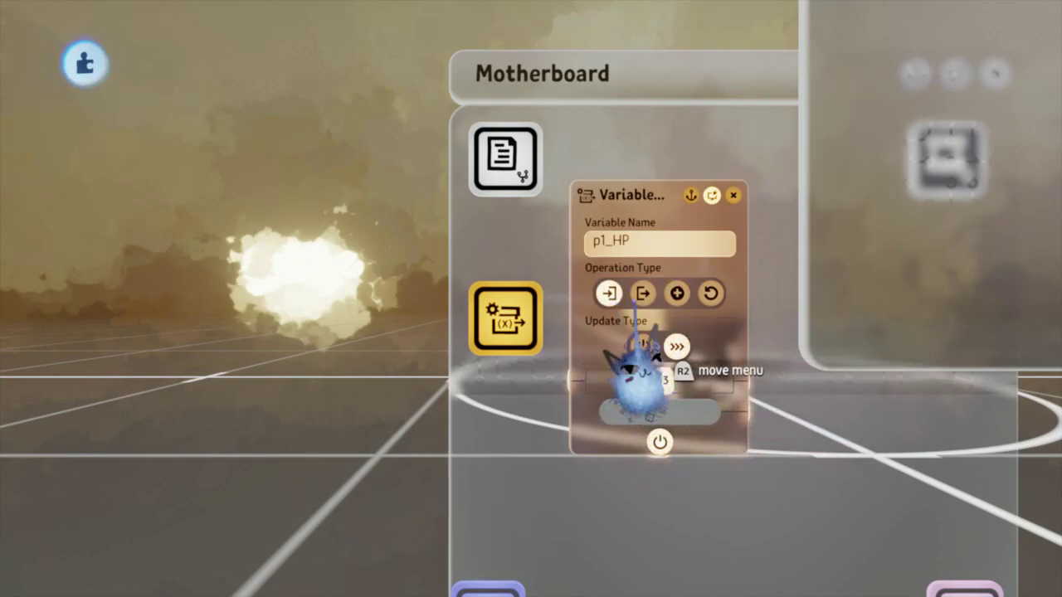
key("Escape")
key("Delete")
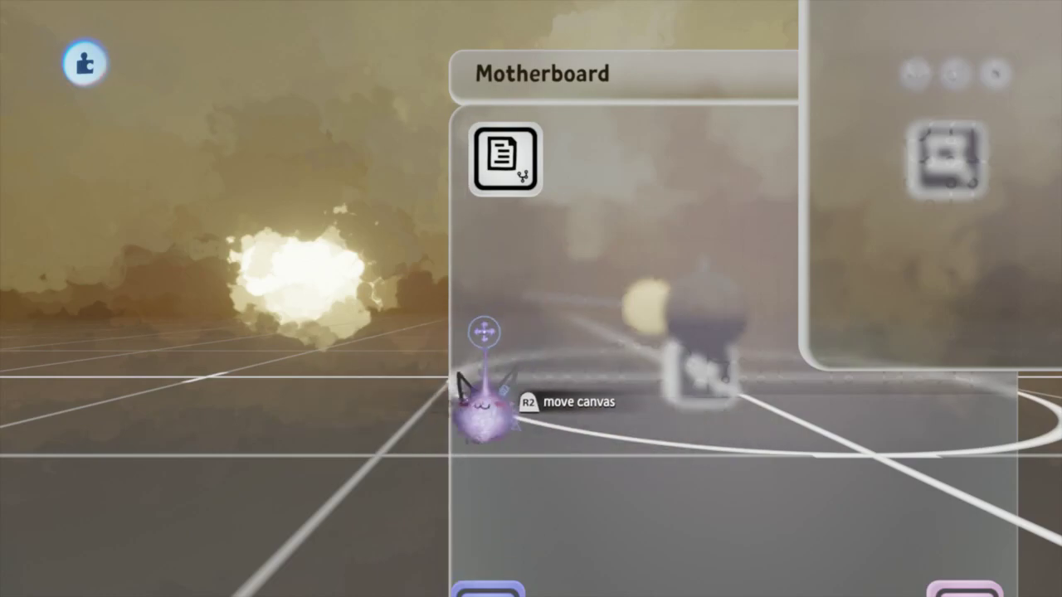
On the Bars canvas, wire the maximum value and current value of p1_HP to the Health Bar's two inputs
middle_click_drag(557, 353, 478, 385)
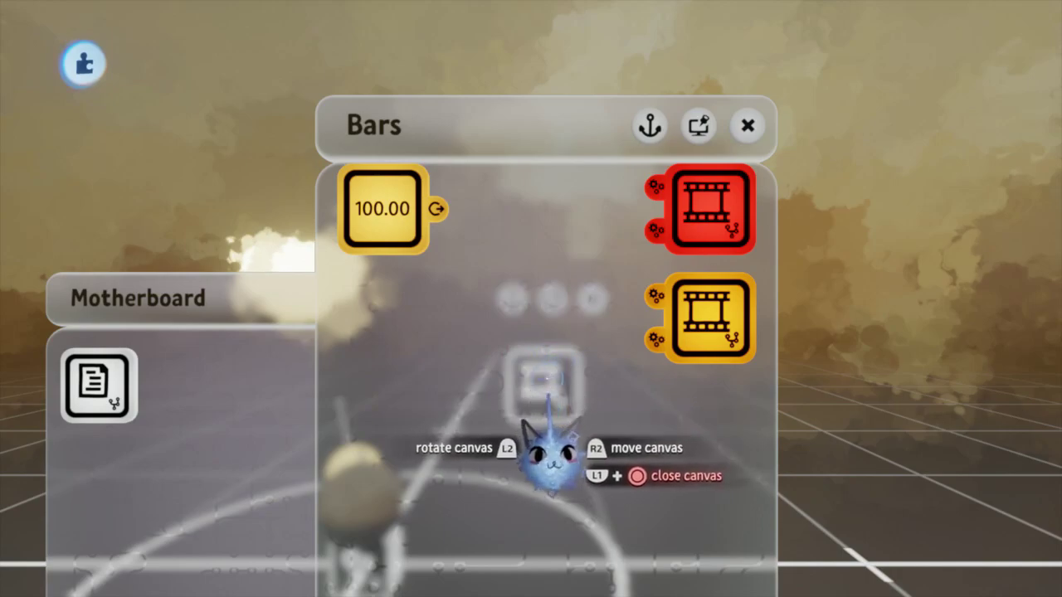
key("Escape")
scroll(545, 410, "down", 10)
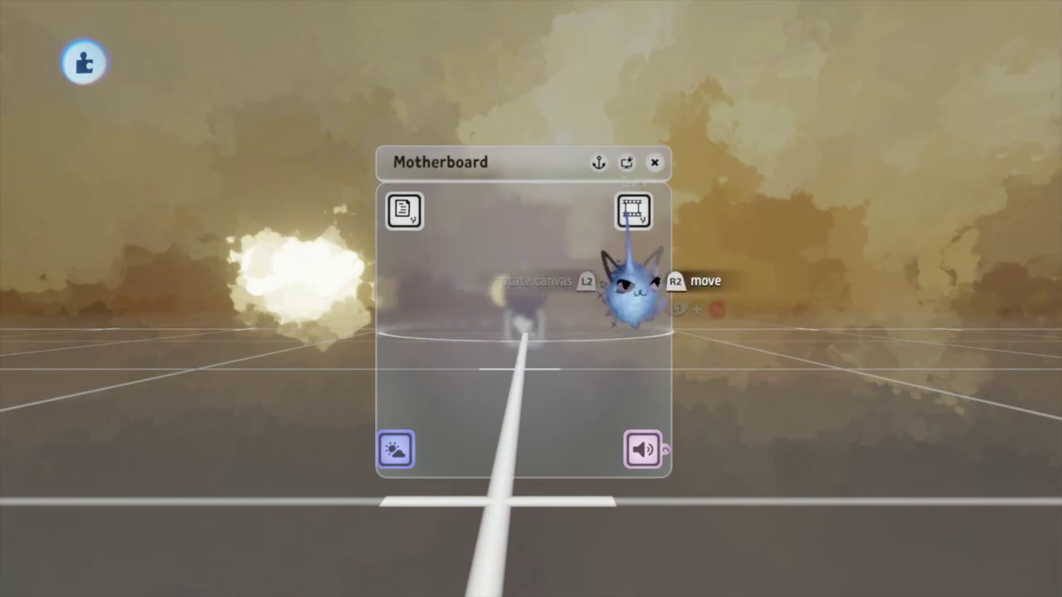
left_click(633, 212)
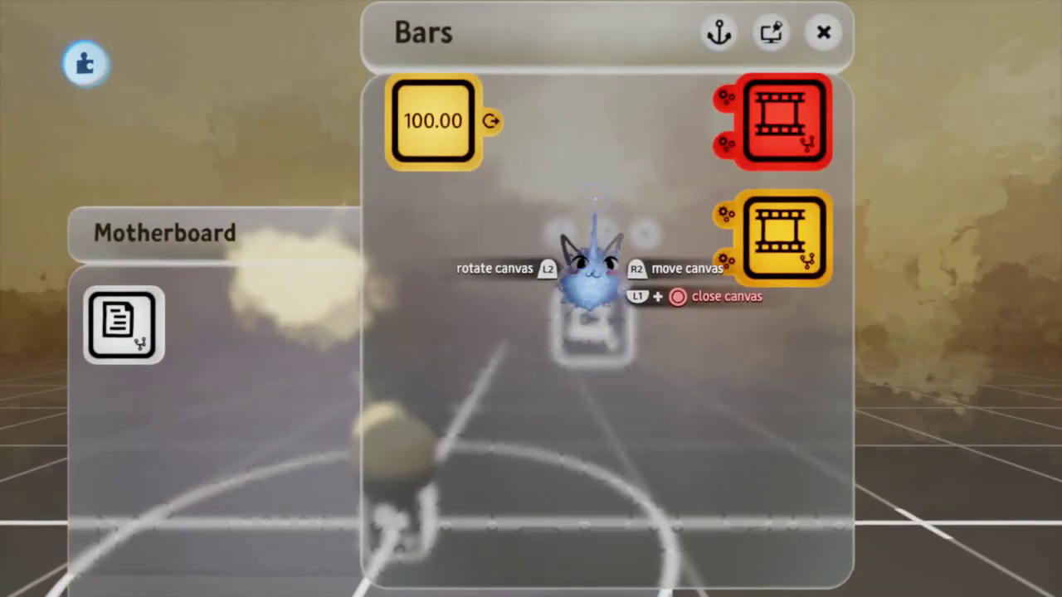
scroll(486, 334, "up", 3)
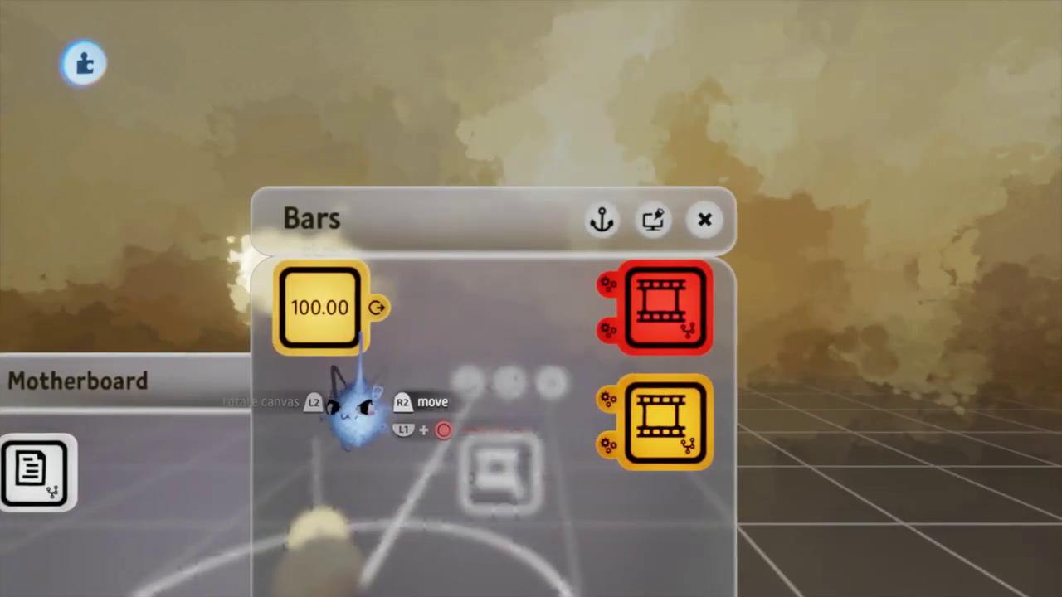
left_click(501, 395)
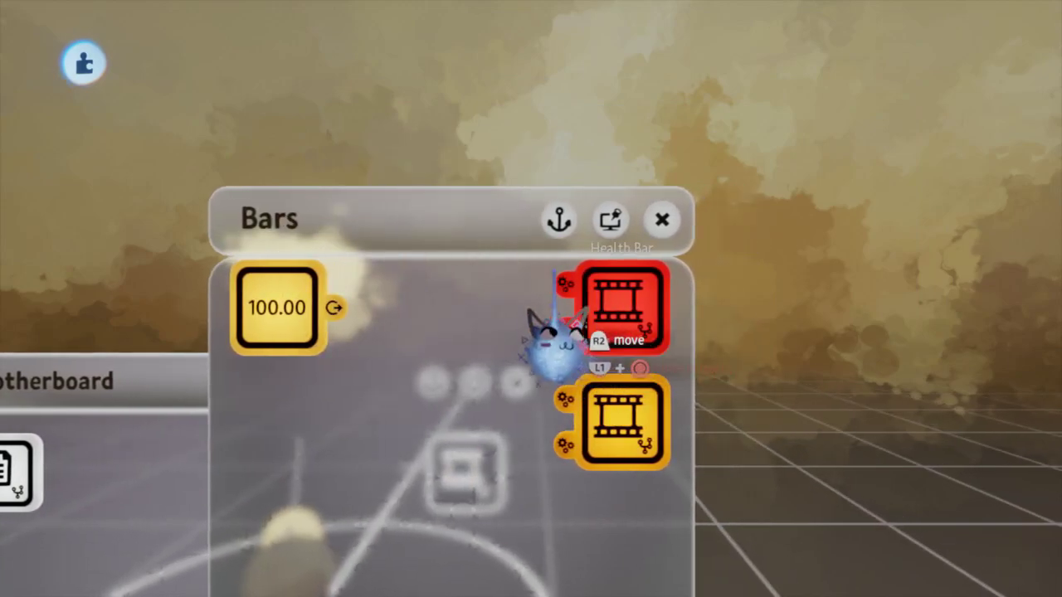
left_click(332, 332)
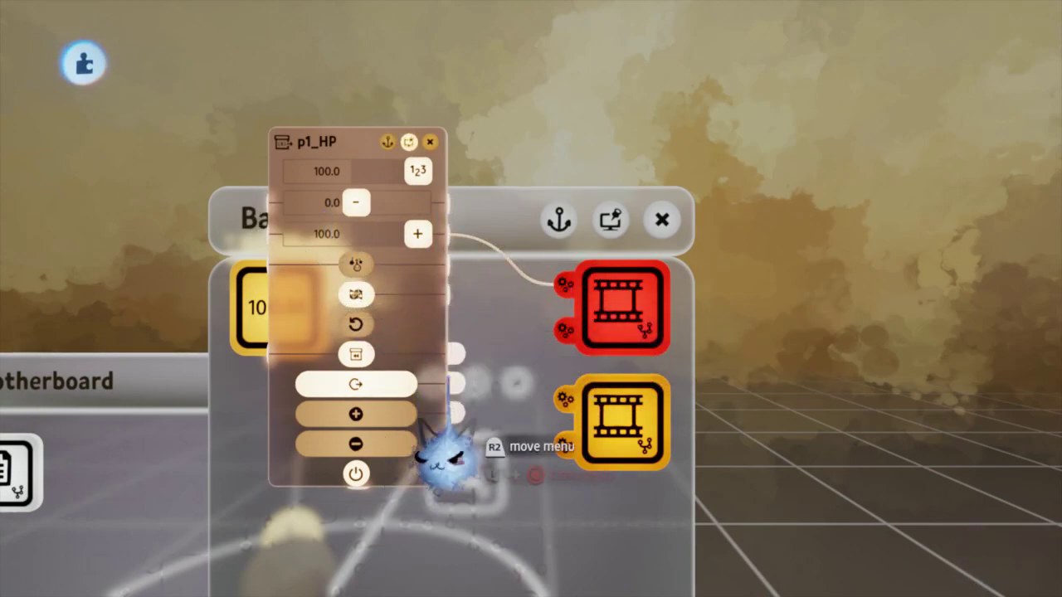
key("Escape")
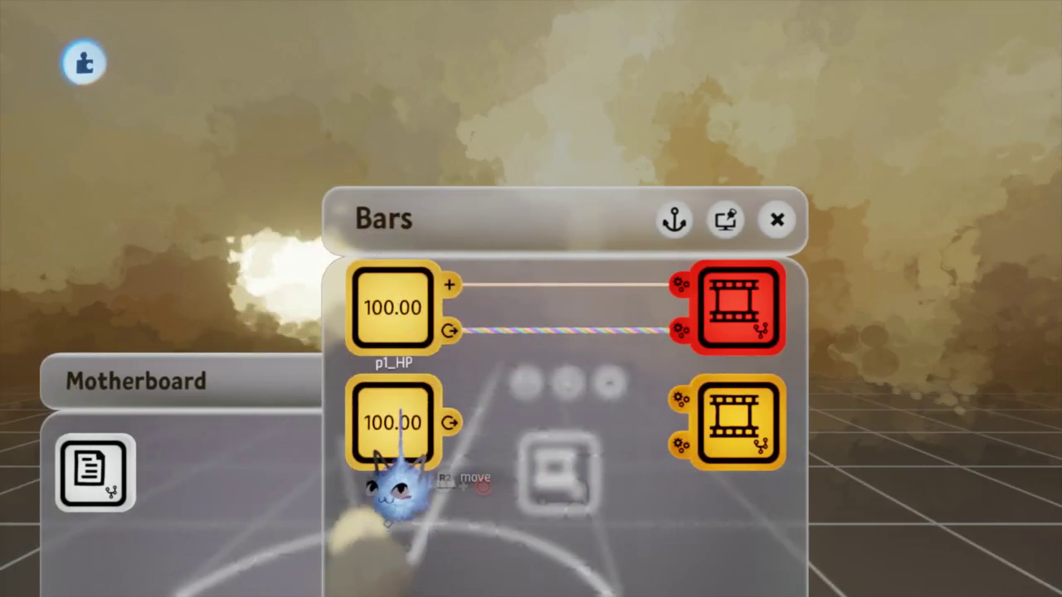
Rename the copy of the variable below p1_HP as p1_Hunger
left_click(447, 234)
key("BackSpace")
key("Right")
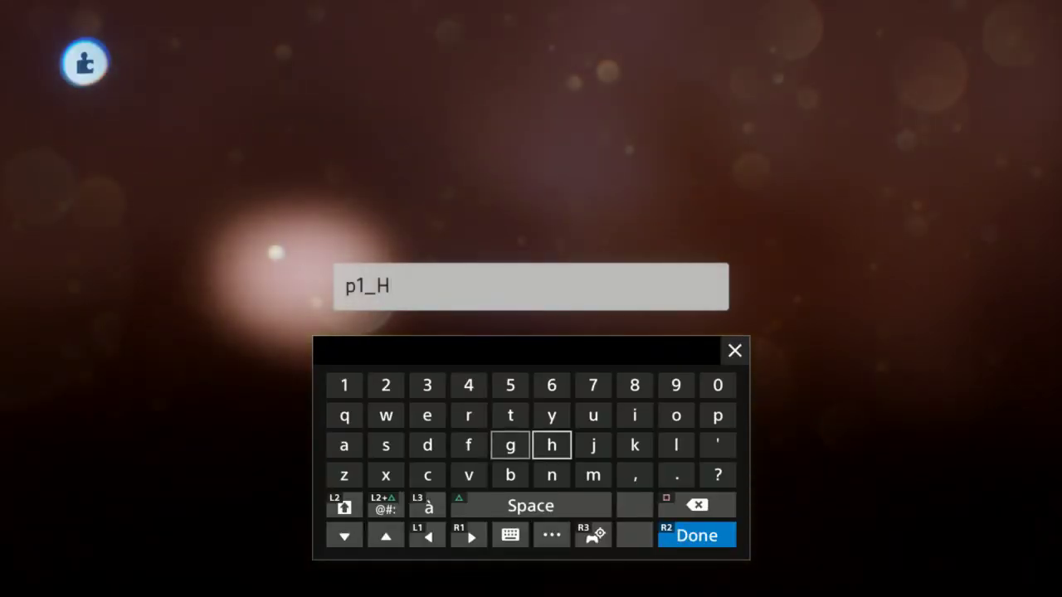
type("ung")
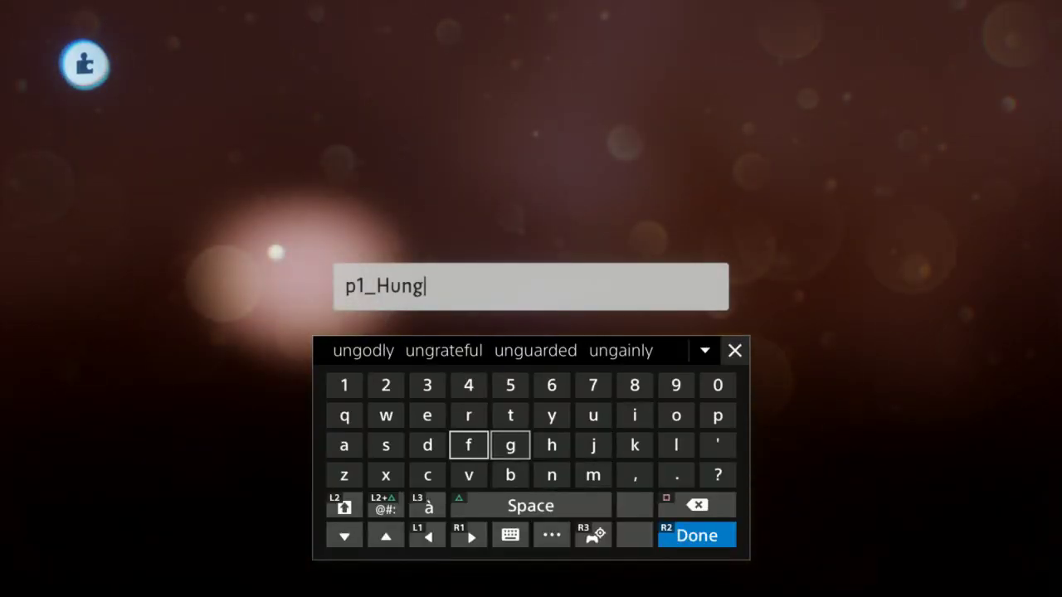
type("e")
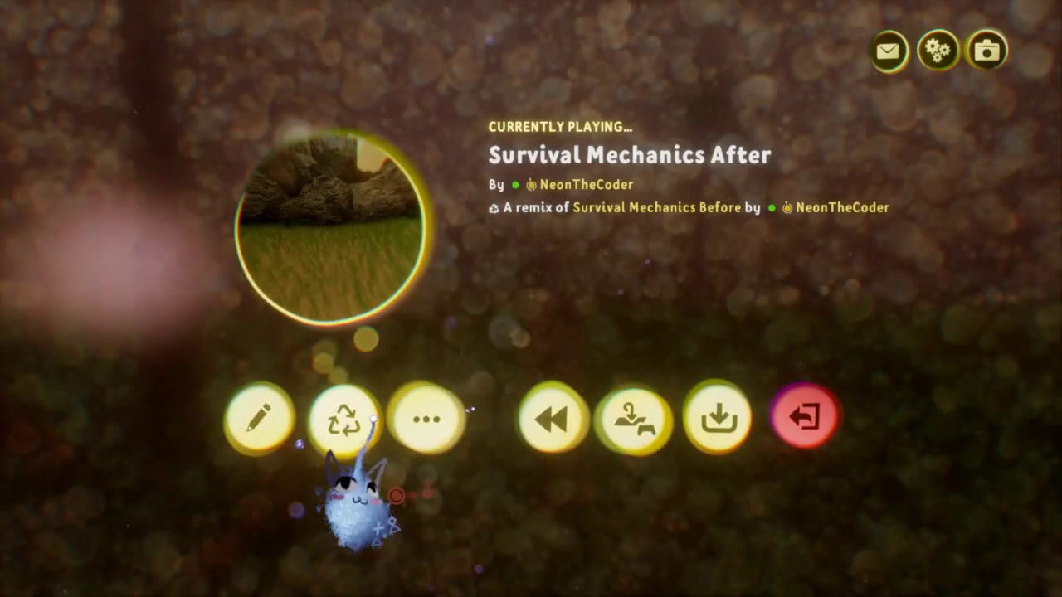
Open the dream for editing, rewind the scene to its start, and go to the rocky end of the beach
left_click(259, 420)
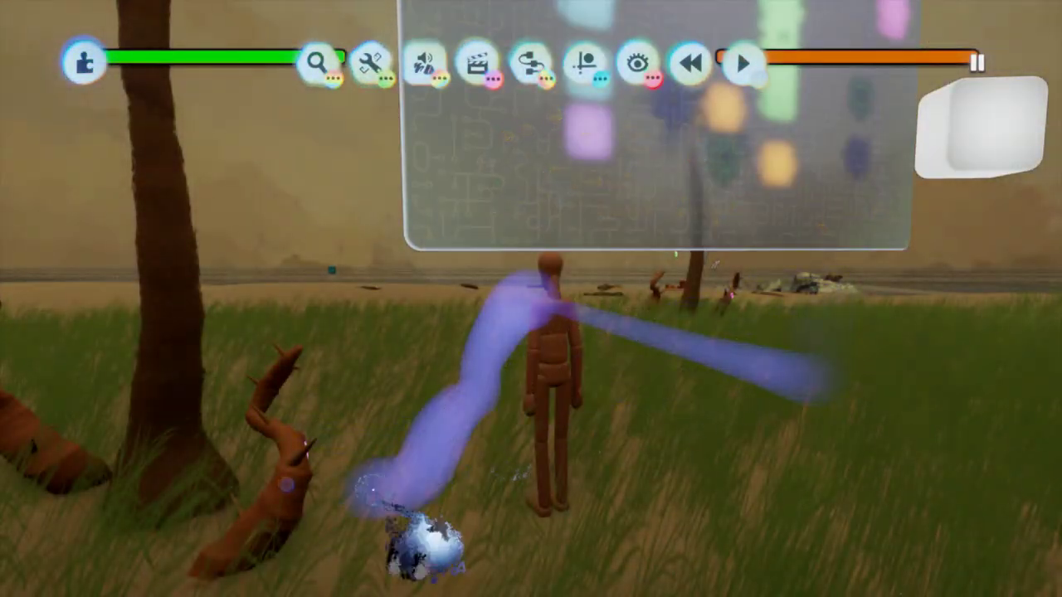
key("Down")
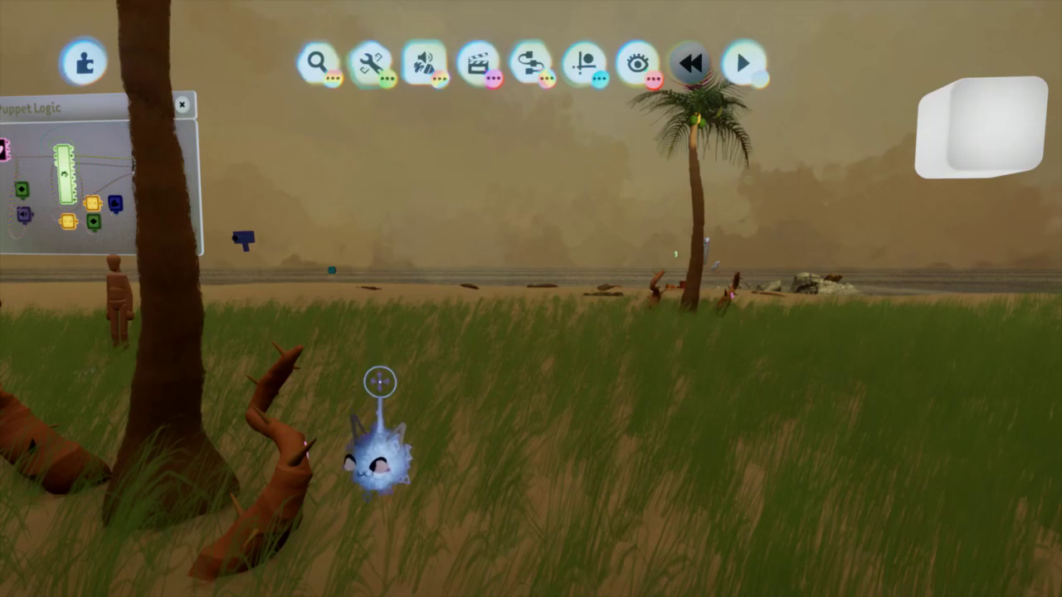
key("w")
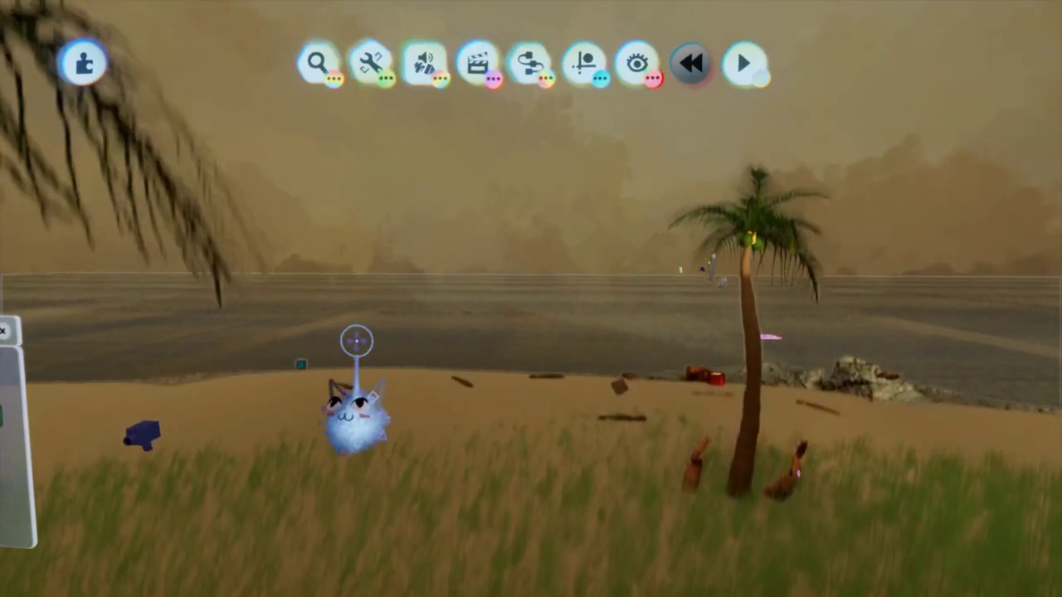
key("w")
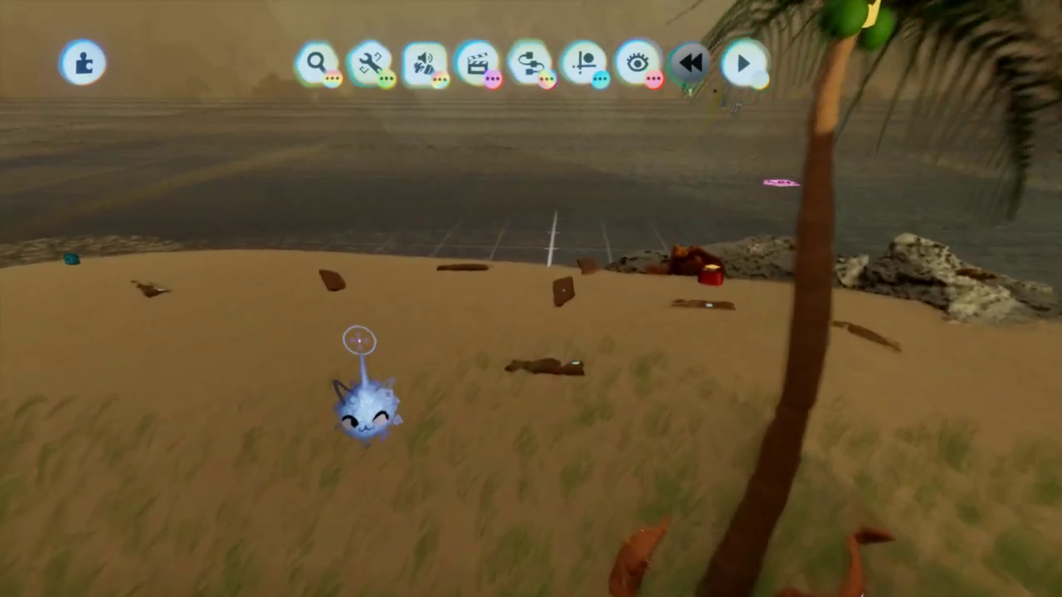
key("w")
key("w")
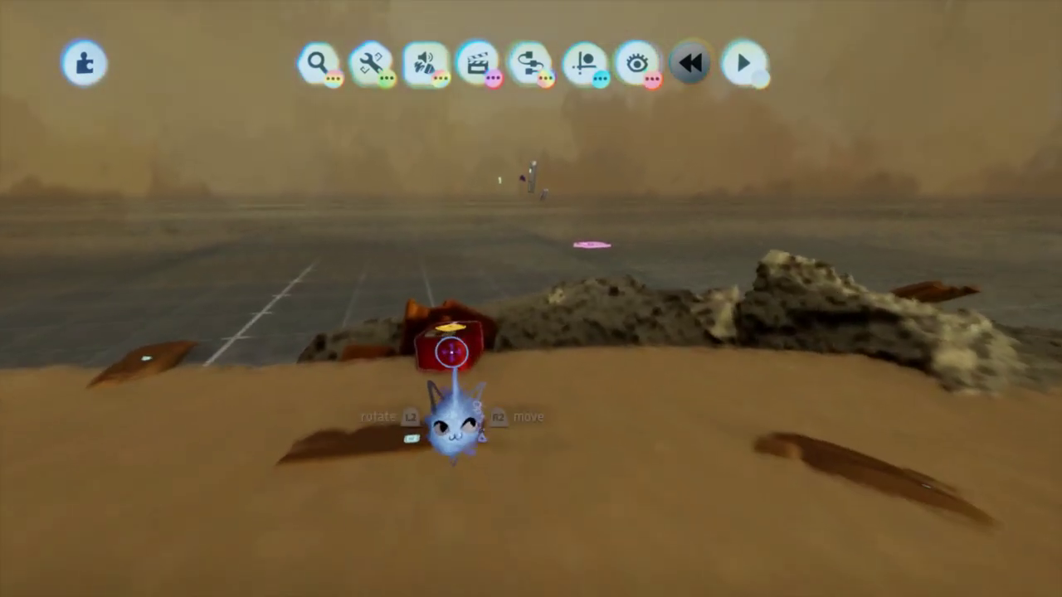
mouse_move(445, 360)
left_mouse_down()
mouse_move(443, 303)
mouse_move(445, 322)
mouse_move(585, 320)
left_mouse_up()
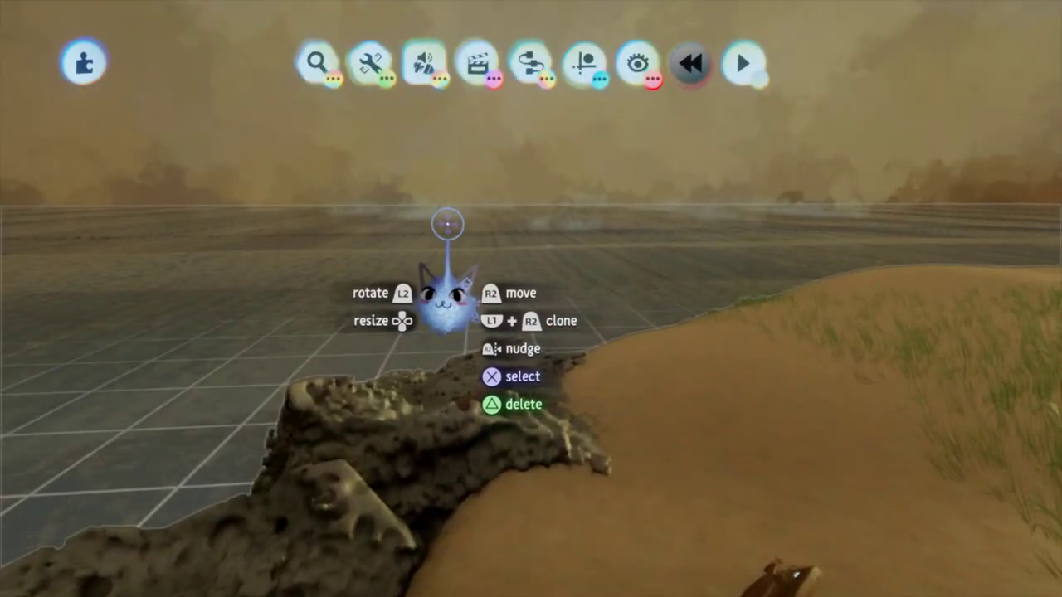
Sculpt a single cube above the rocks at the shoreline and leave sculpt mode
left_click(424, 65)
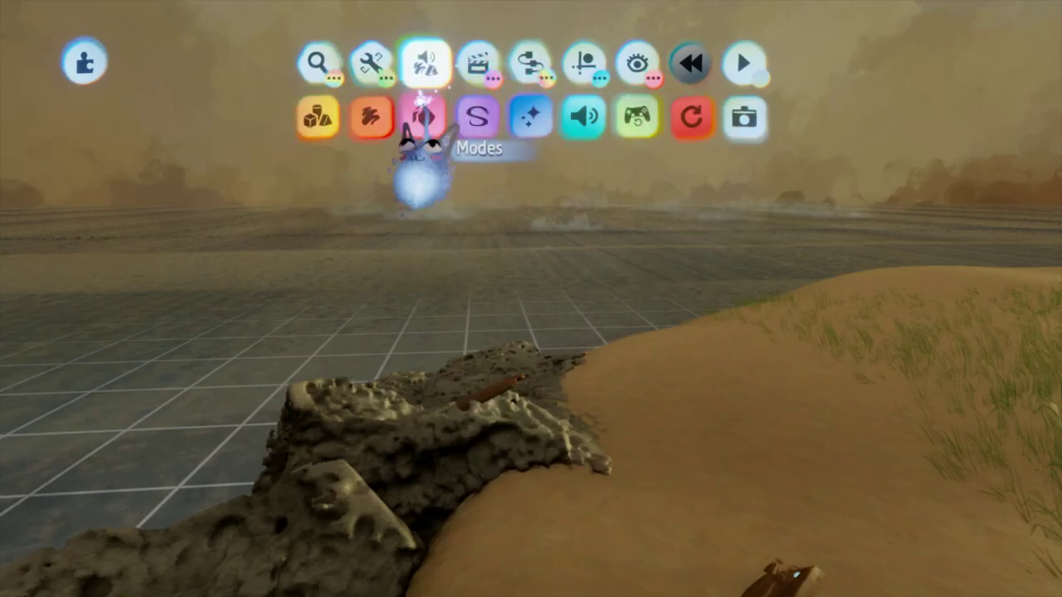
left_click(315, 114)
left_click(664, 64)
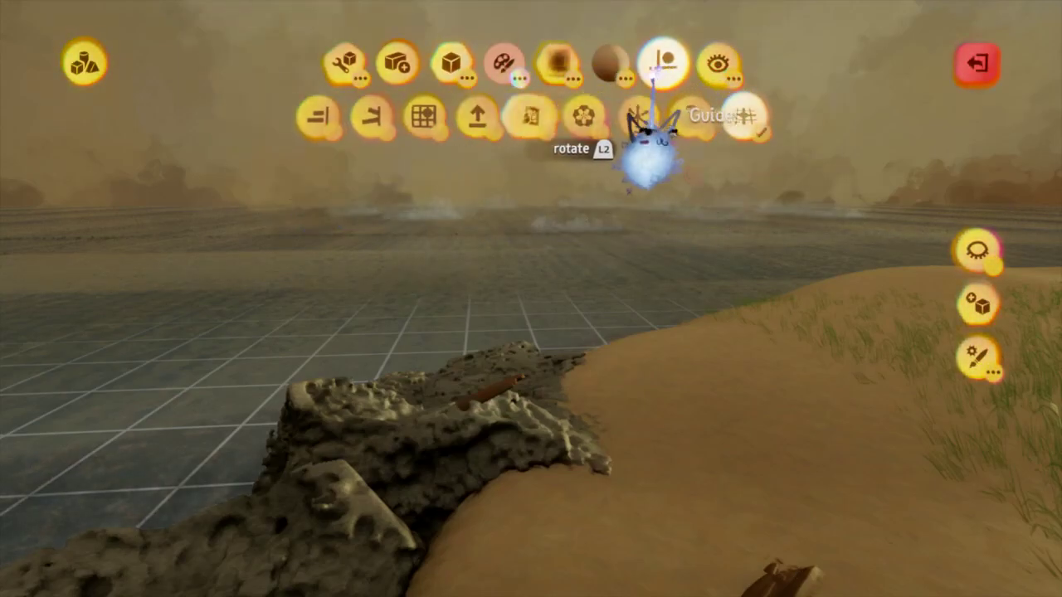
left_click(663, 70)
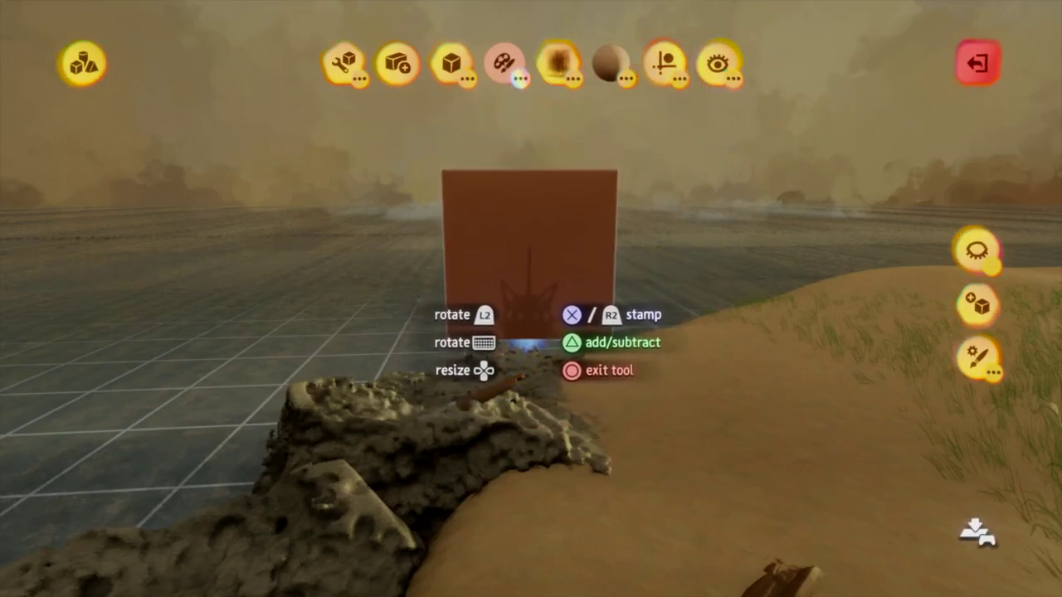
key("Escape")
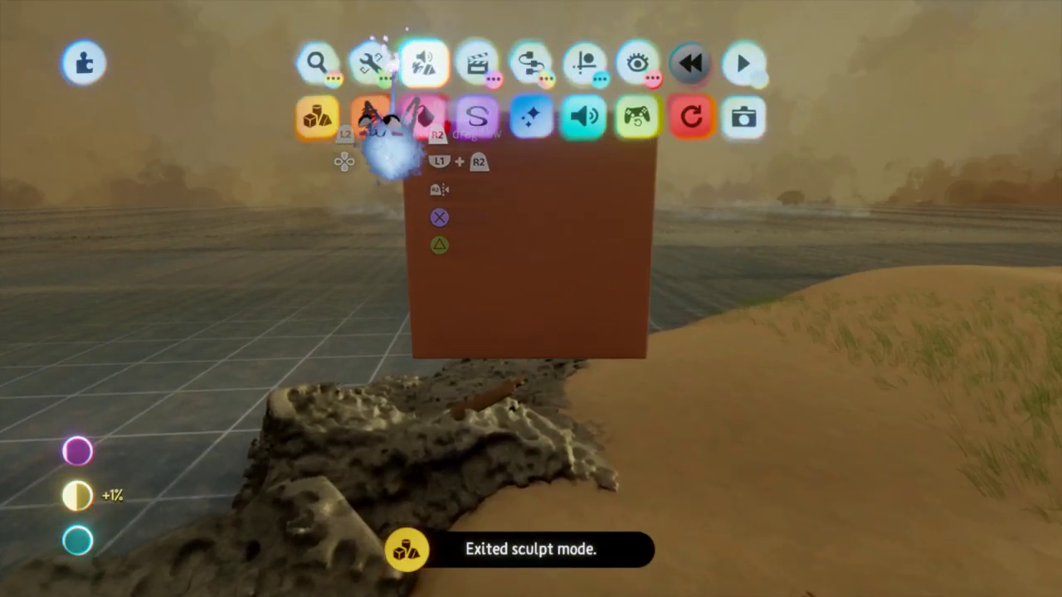
Reduce the detail of the cube sculpture with the detail tool
left_click(371, 62)
left_click(771, 116)
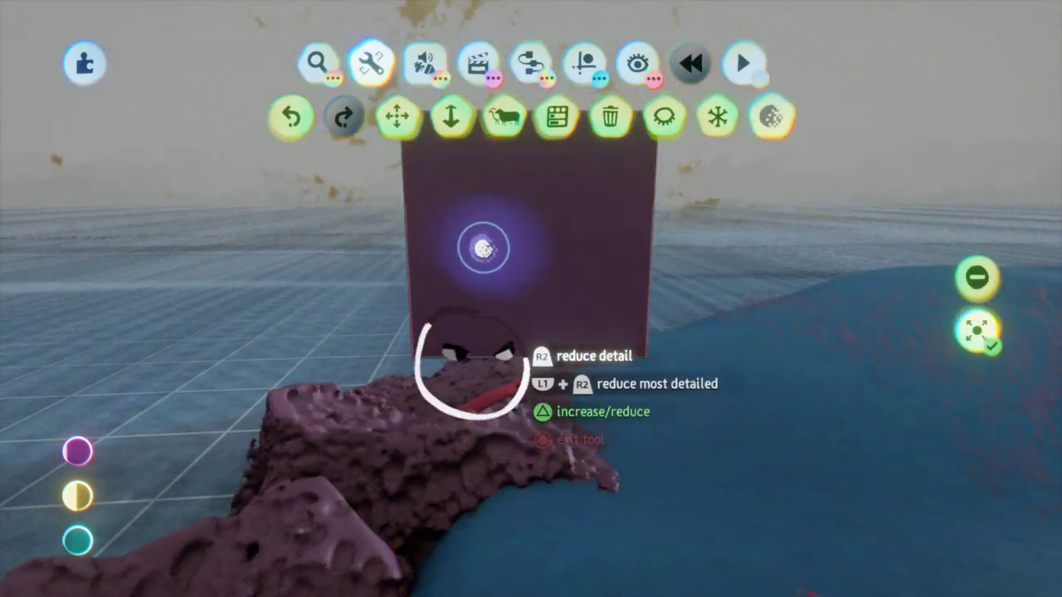
key("Escape")
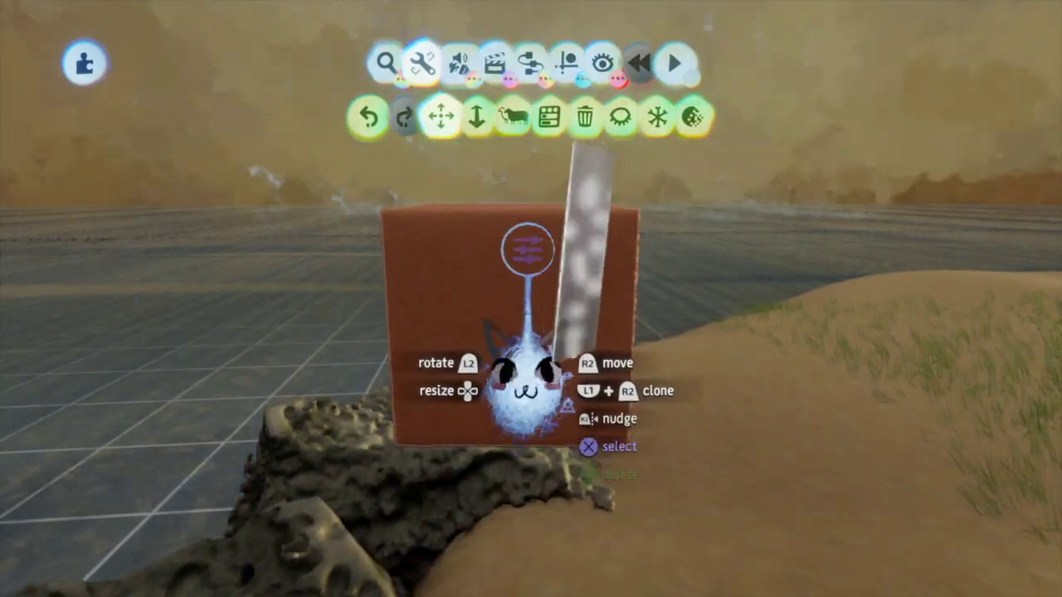
Turn off the cube's visibility in its physical properties
left_click(524, 383)
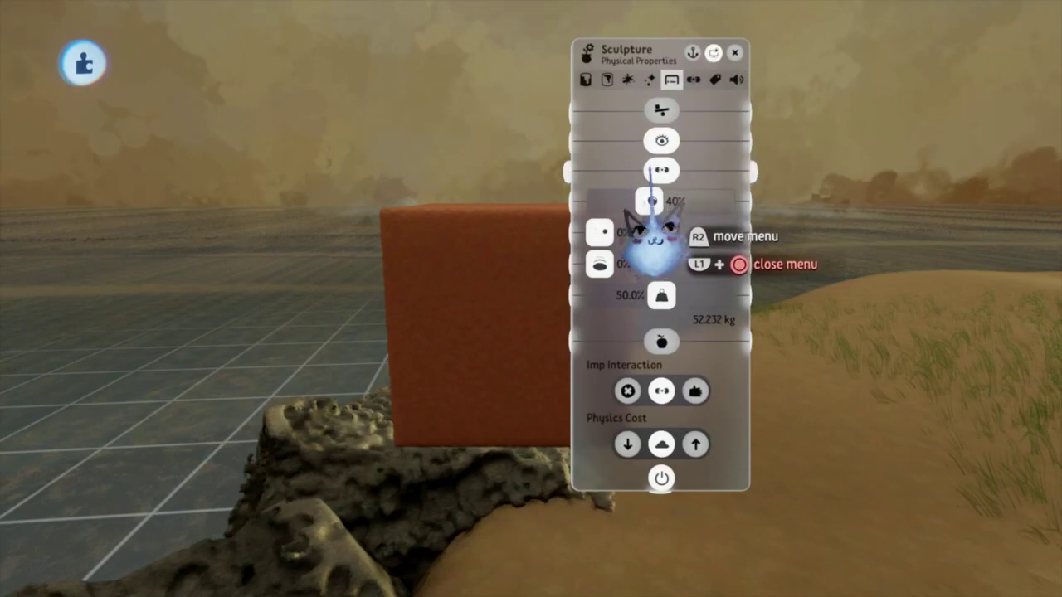
left_click(661, 141)
key("Escape")
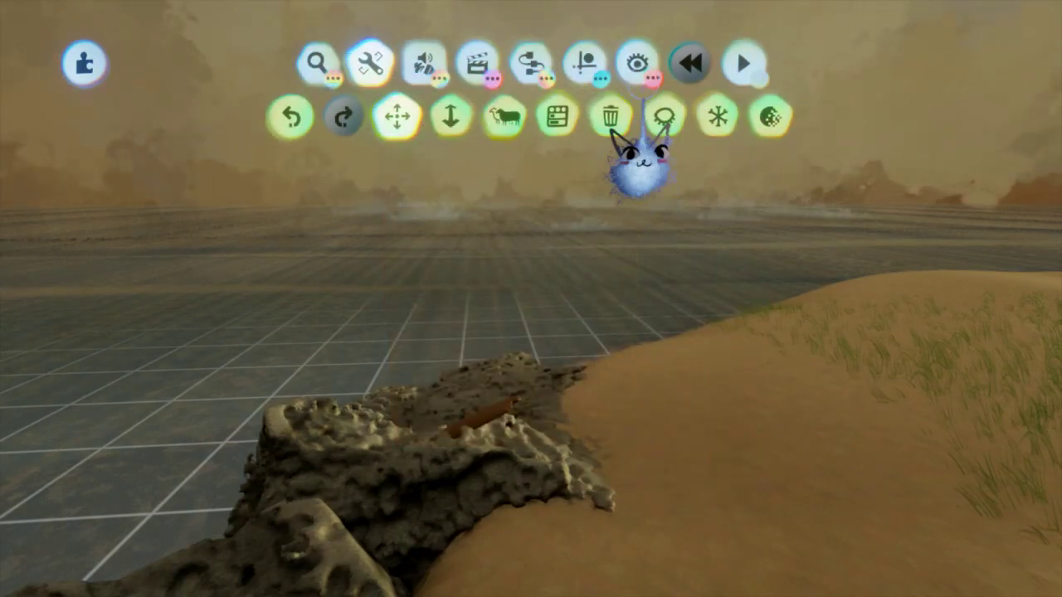
Show invisible objects in the editor and stamp a timeline gadget onto the cube
left_click(637, 66)
left_click(266, 117)
left_click(550, 170)
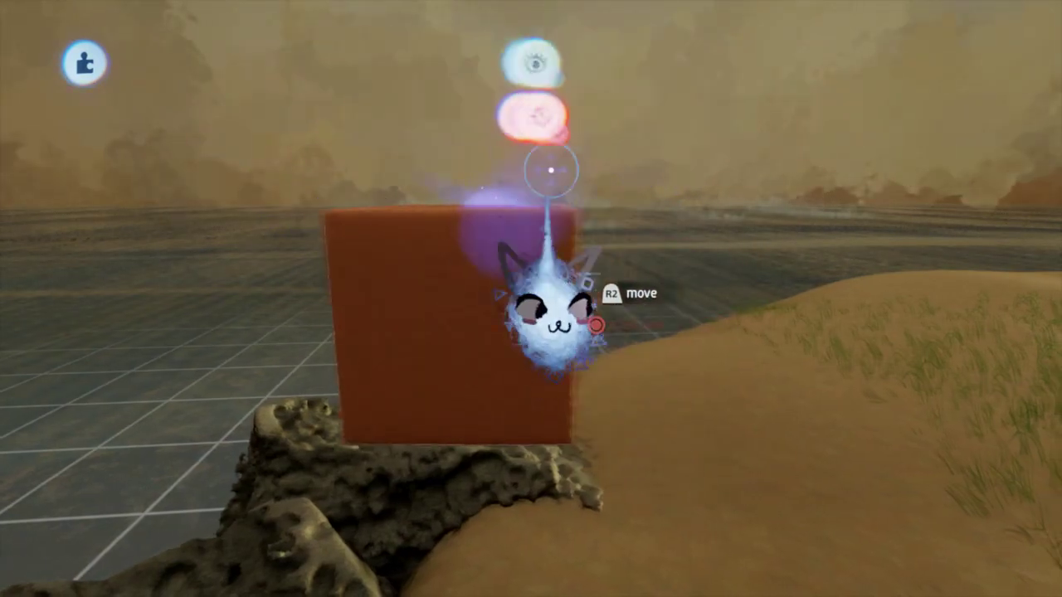
left_click(479, 63)
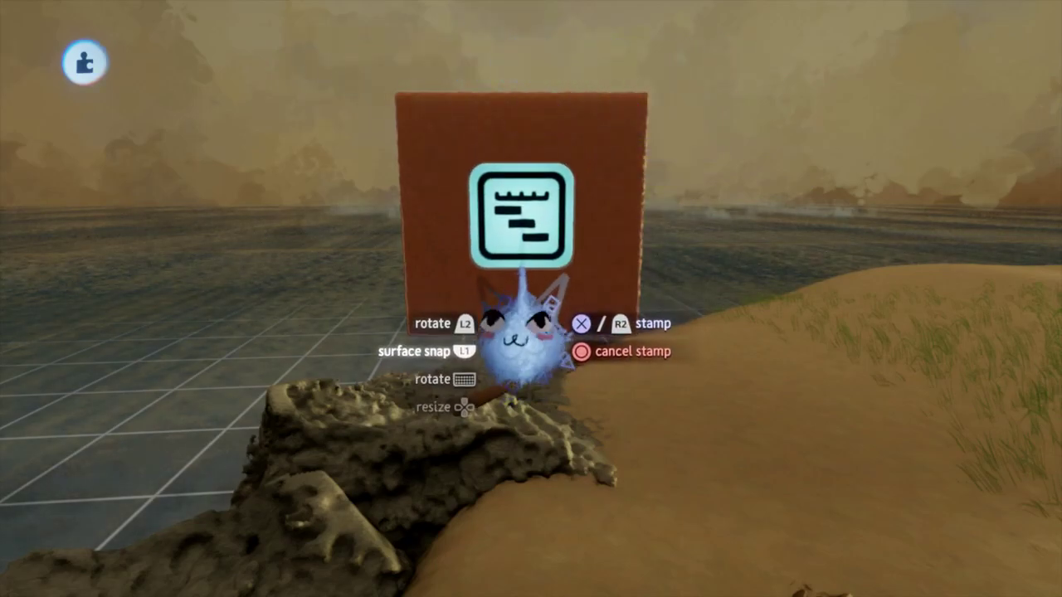
left_click(521, 335)
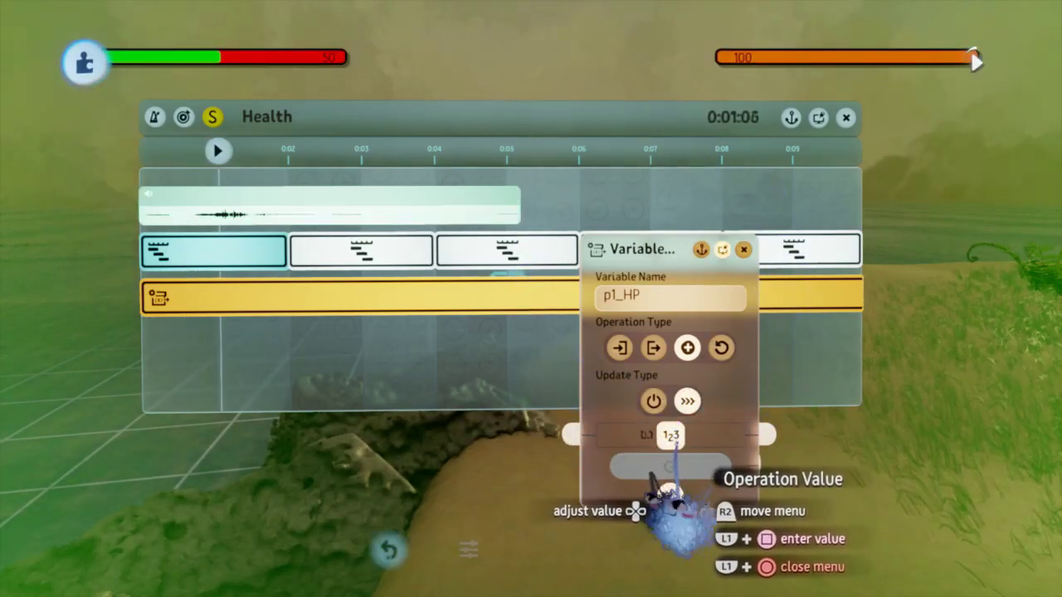
Try operation values of 0.09 and 0.088 for the p1_HP Variable Modifier on the Health timeline
left_click(676, 444)
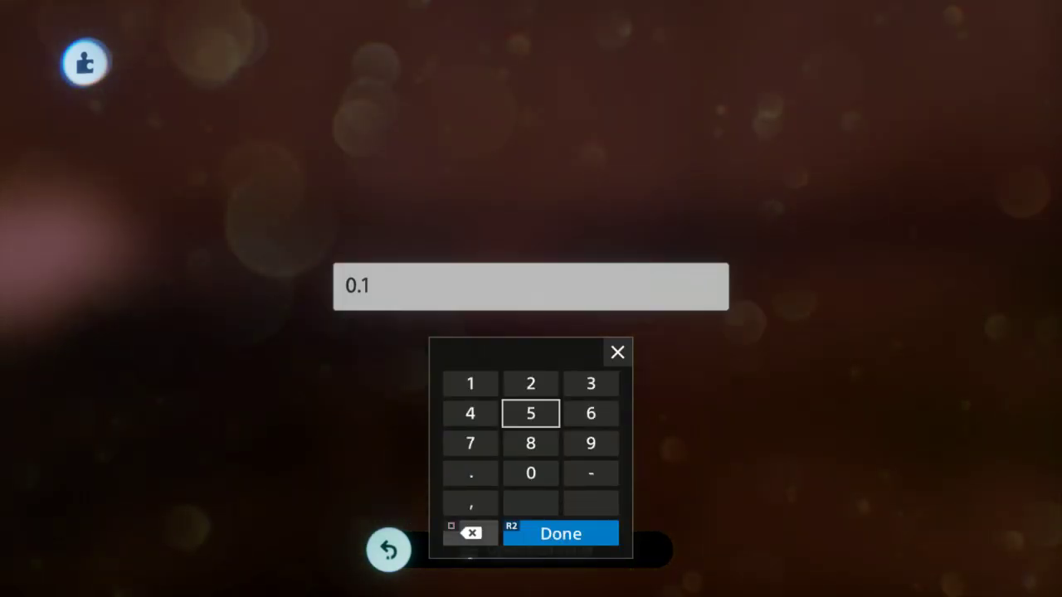
key("BackSpace")
type("09")
key("Return")
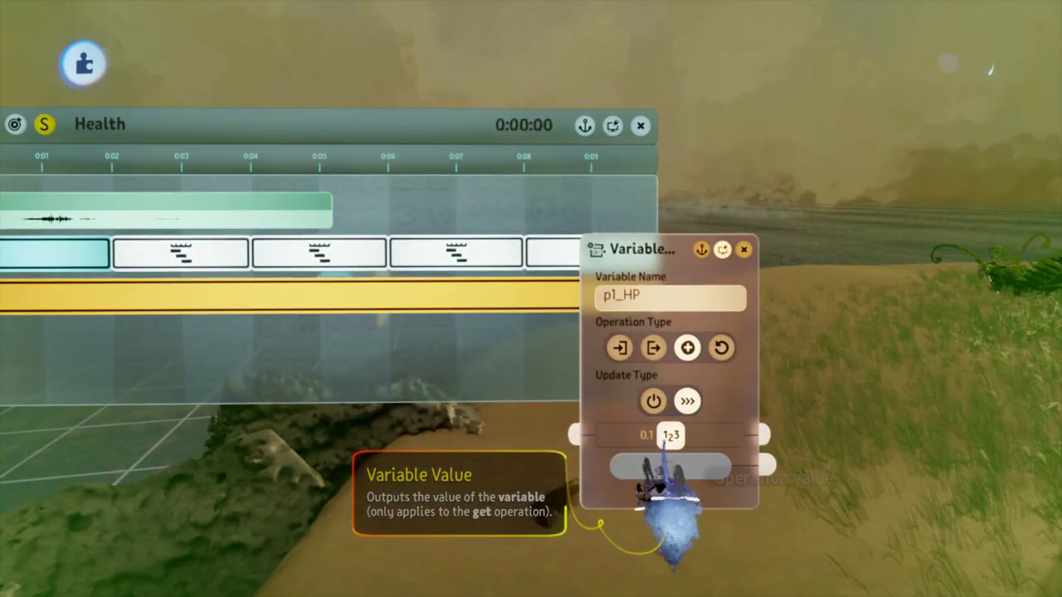
left_click(670, 466)
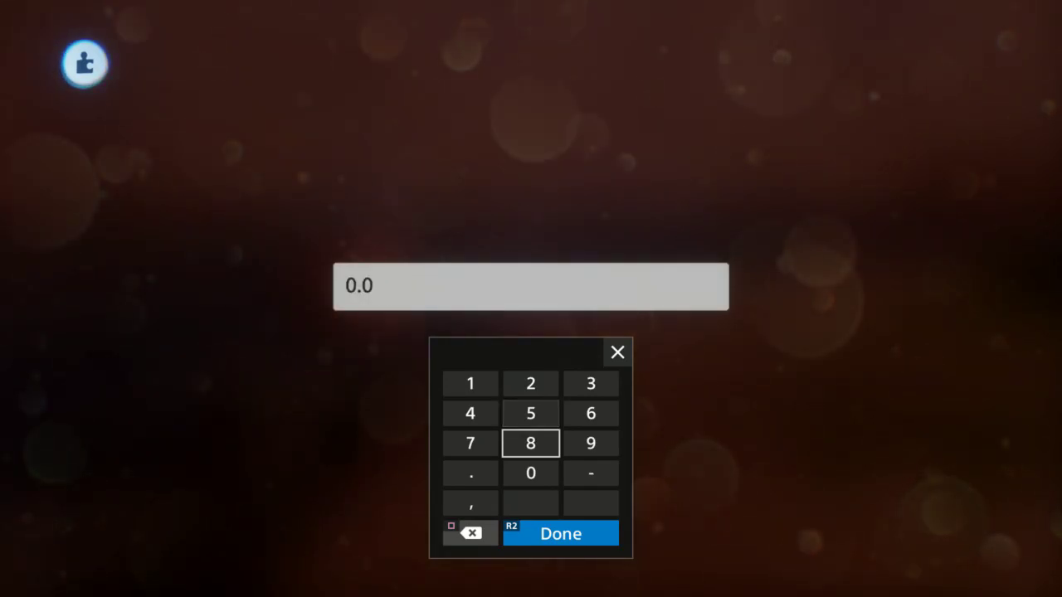
key("Return")
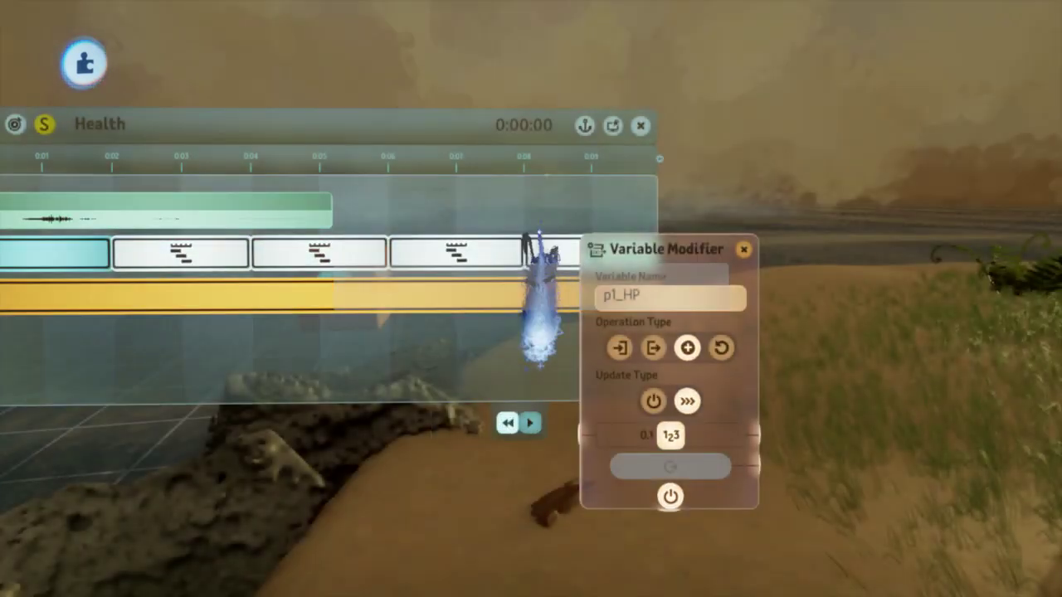
key("space")
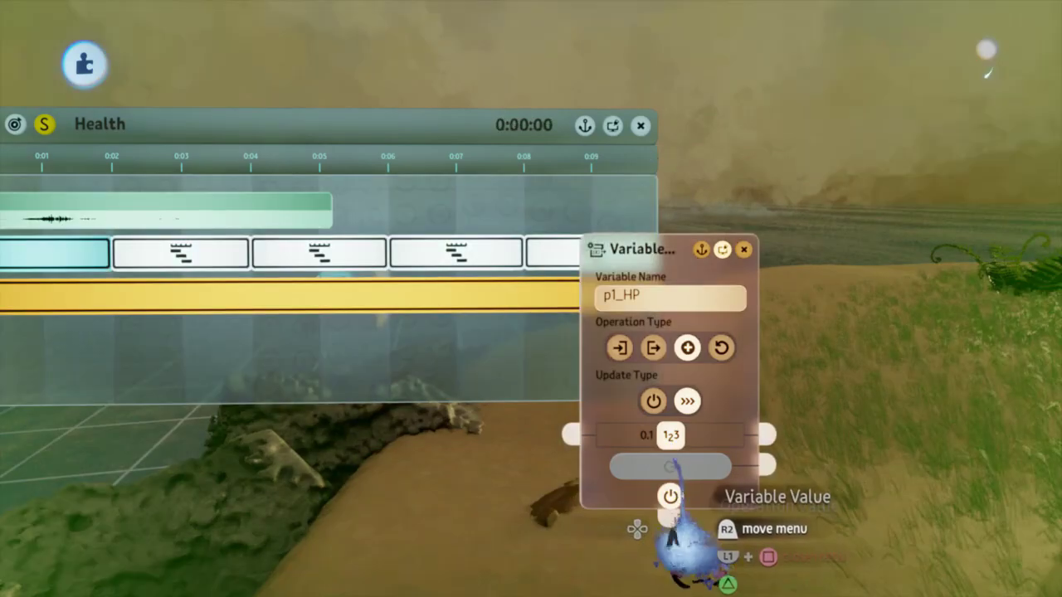
Change the last decimal of the p1_HP Variable Modifier's operation value to 3
left_click(670, 435)
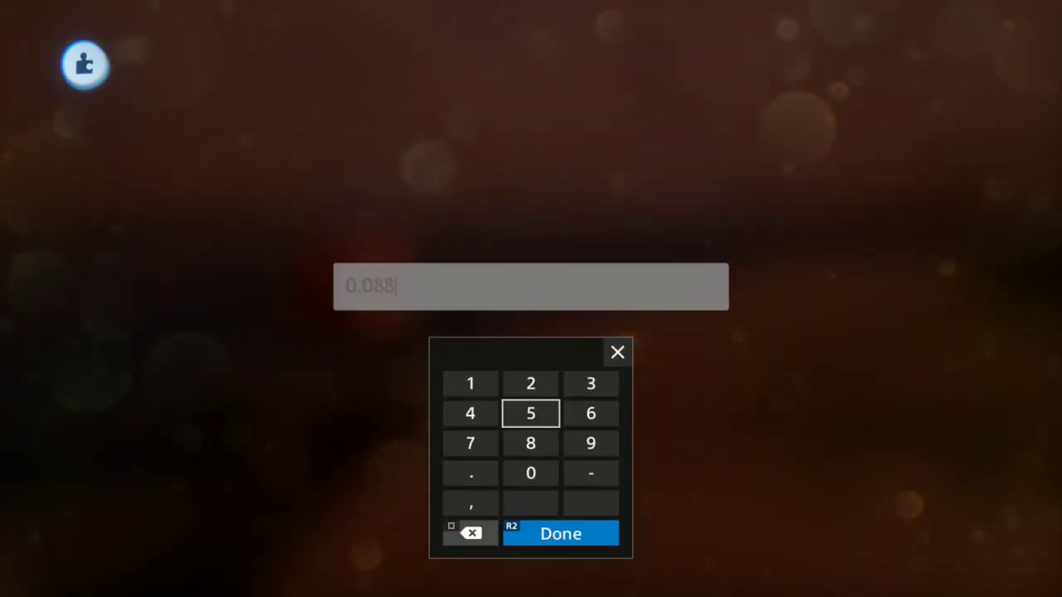
type("3")
key("Return")
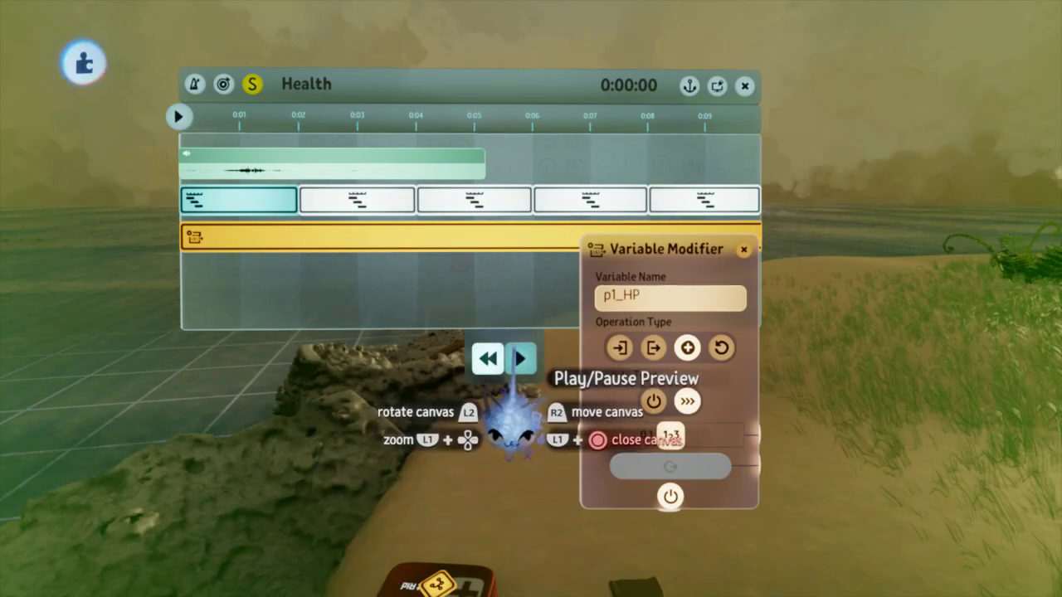
Preview the Health timeline through to its end while checking the Health Bar, and rewind it
left_click(518, 358)
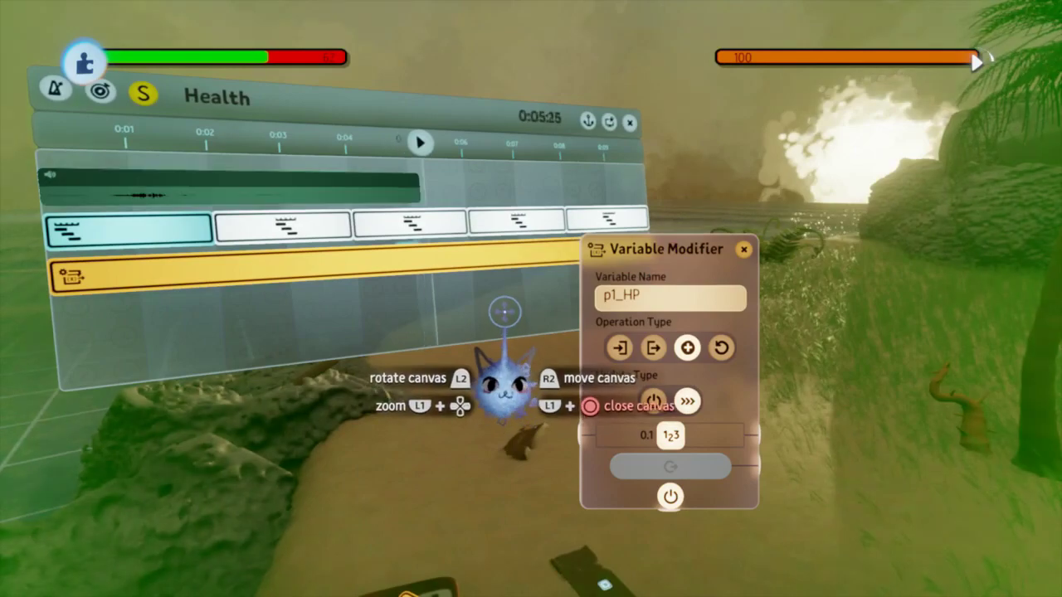
middle_click_drag(505, 311, 512, 304)
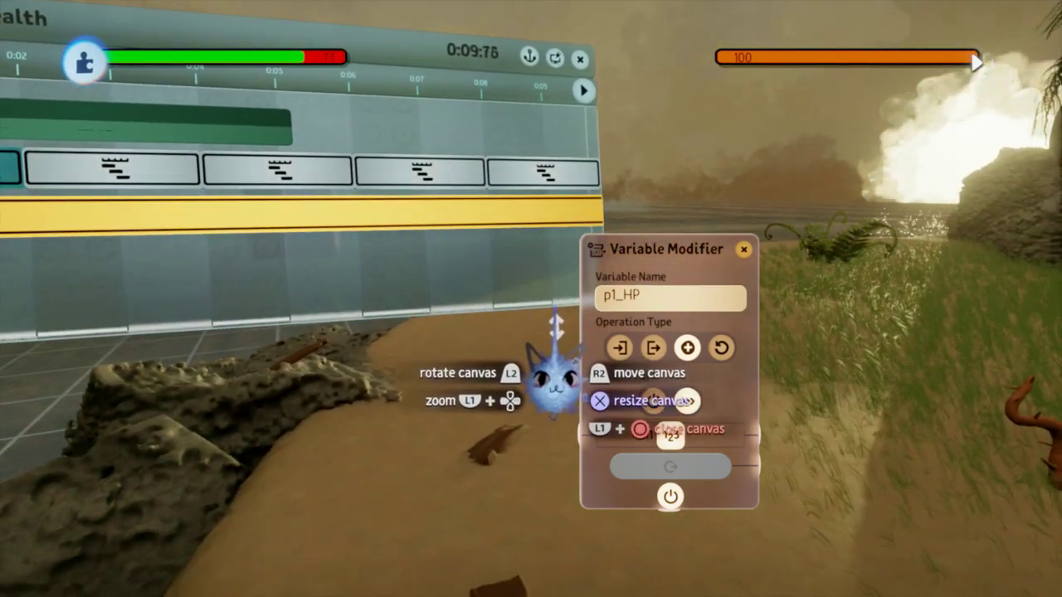
key("Left")
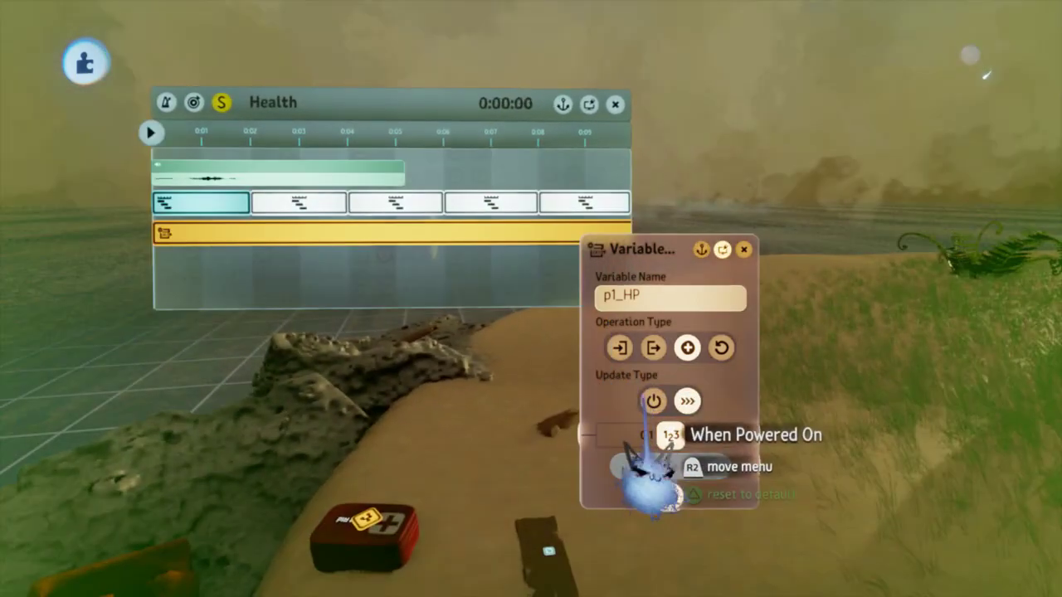
Close the modifier's settings and set the p1_HP variable on the Bars canvas back to an initial value of 100
key("Escape")
key("Escape")
mouse_move(490, 285)
middle_mouse_down()
mouse_move(527, 277)
mouse_move(532, 251)
mouse_move(496, 255)
middle_mouse_up()
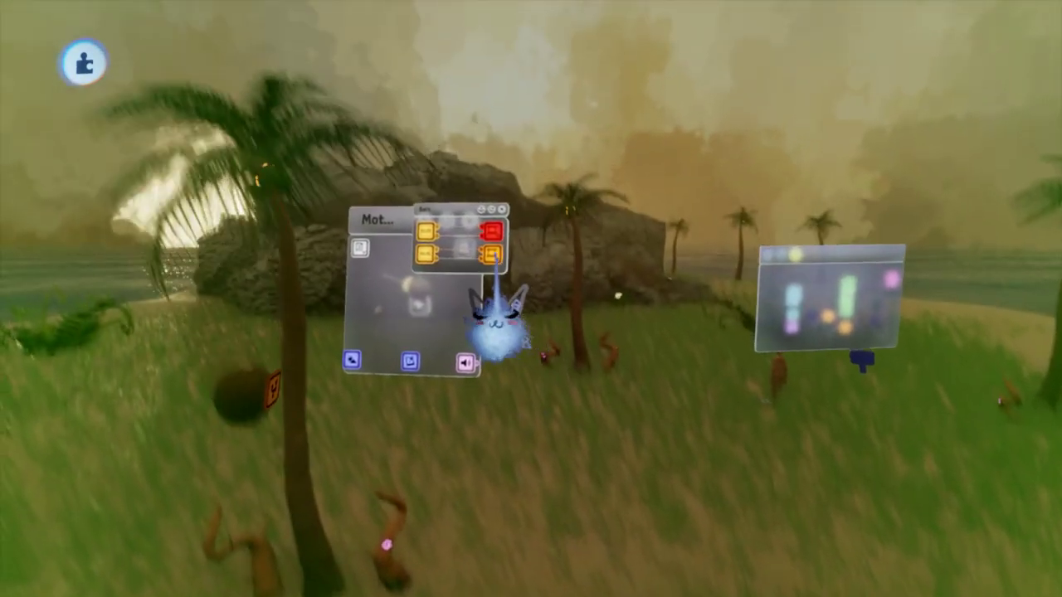
scroll(496, 255, "up", 5)
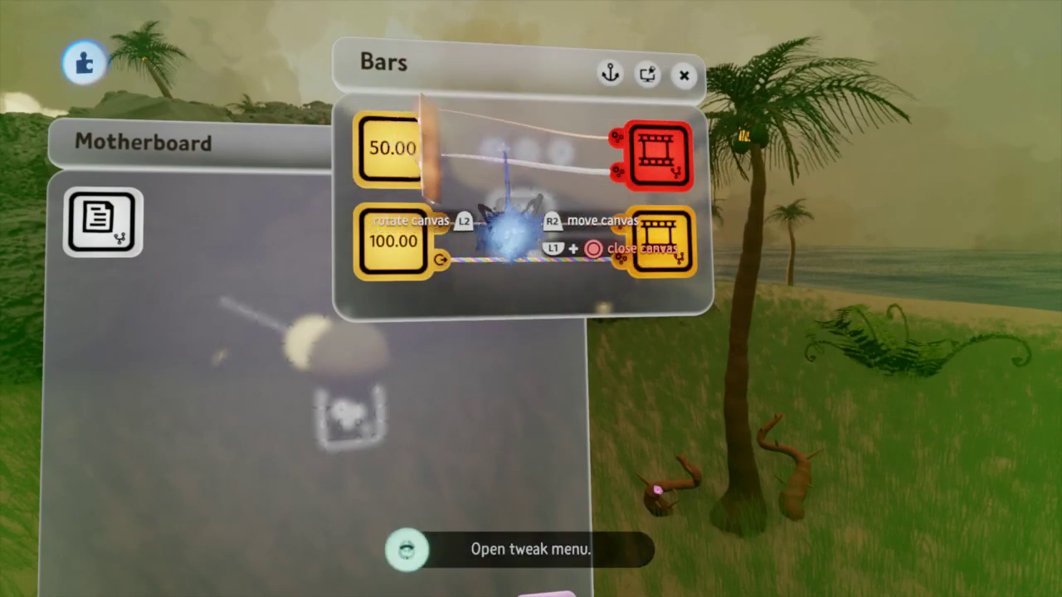
left_click(531, 145)
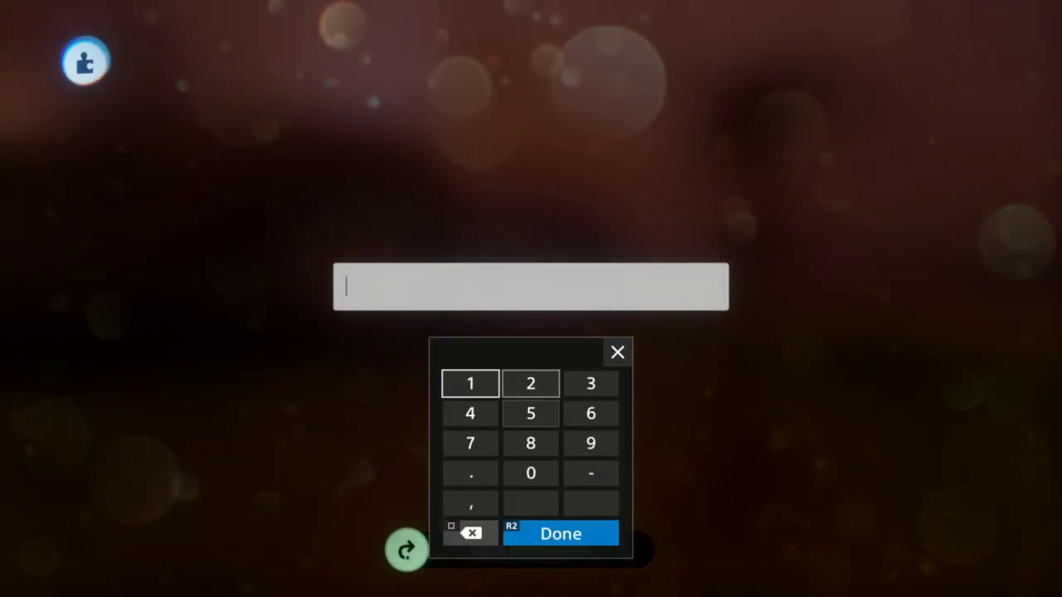
key("Return")
key("Escape")
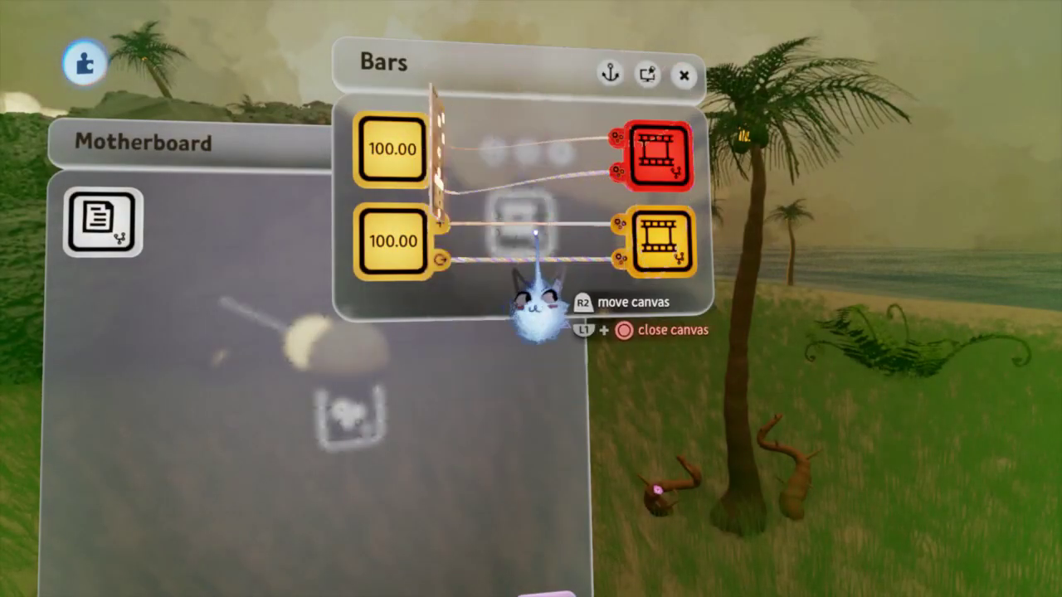
Examine the Health Manager on the Puppet Logic canvas and the p1_HP Variable Modifier on the Health timeline
middle_click_drag(531, 243, 431, 355)
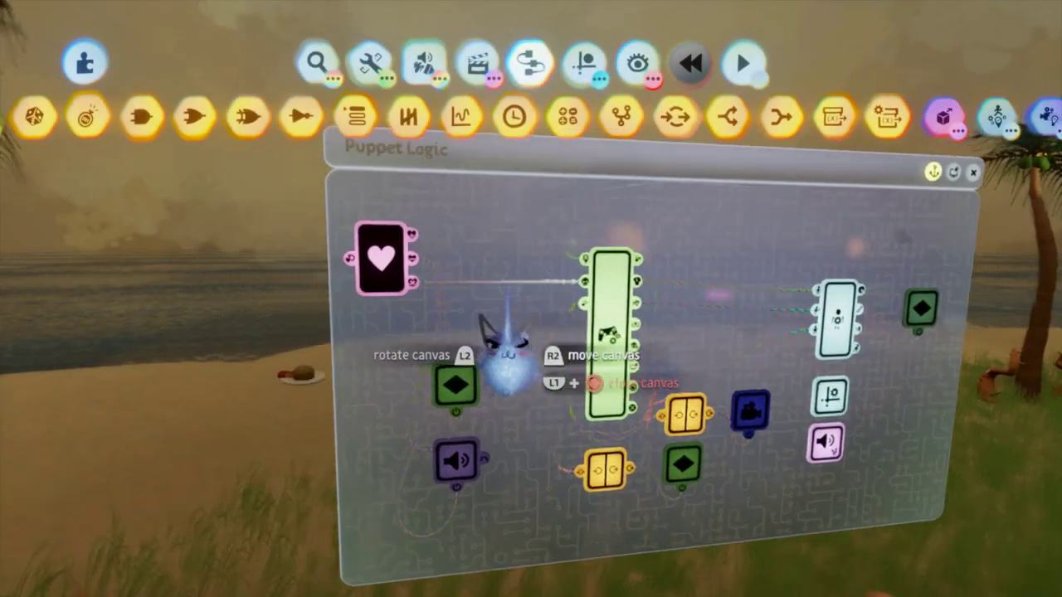
mouse_move(508, 269)
middle_mouse_down()
mouse_move(483, 241)
mouse_move(235, 223)
mouse_move(228, 199)
mouse_move(268, 241)
mouse_move(290, 229)
middle_mouse_up()
left_click(393, 259)
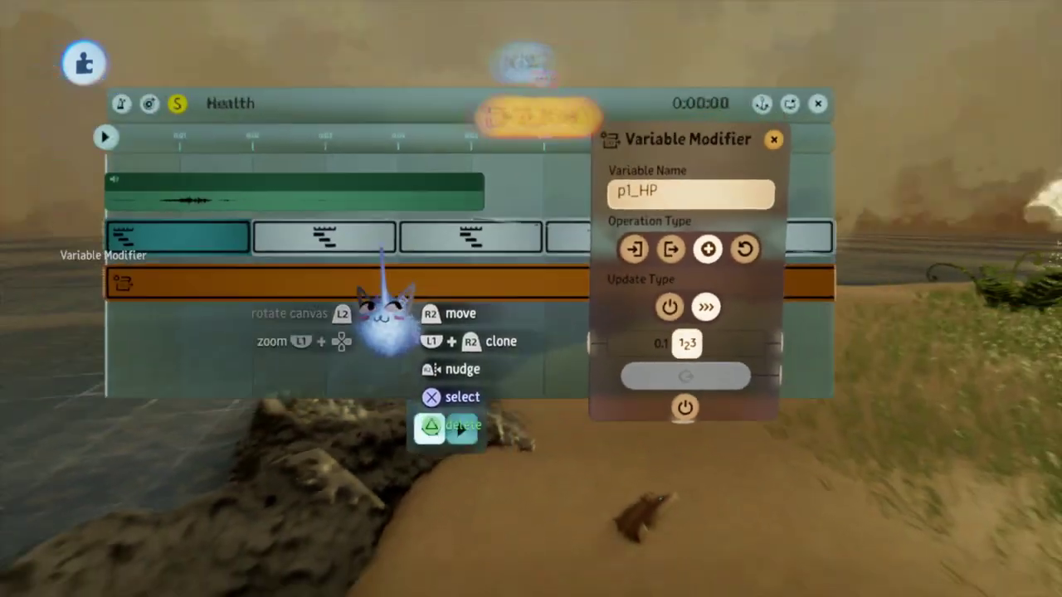
Close the timeline modifier's settings and add a Variable Modifier beside the Health Manager on the Puppet Logic canvas, with its settings open
key("Escape")
mouse_move(539, 299)
middle_mouse_down()
mouse_move(509, 339)
mouse_move(486, 310)
mouse_move(517, 252)
mouse_move(591, 235)
mouse_move(592, 254)
mouse_move(504, 249)
mouse_move(439, 424)
mouse_move(532, 302)
middle_mouse_up()
middle_click_drag(519, 377, 495, 322)
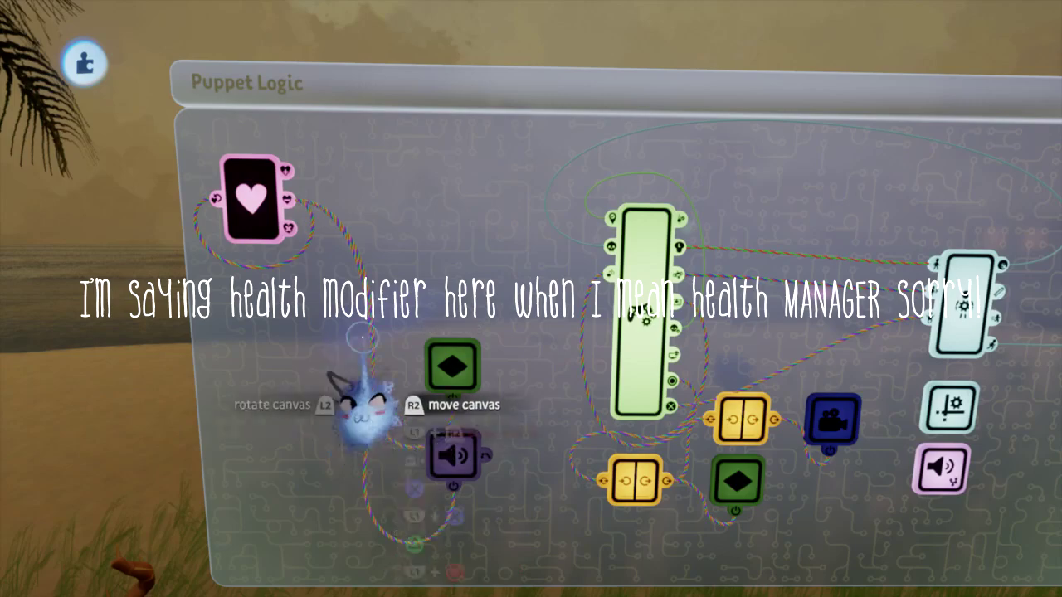
left_click(533, 65)
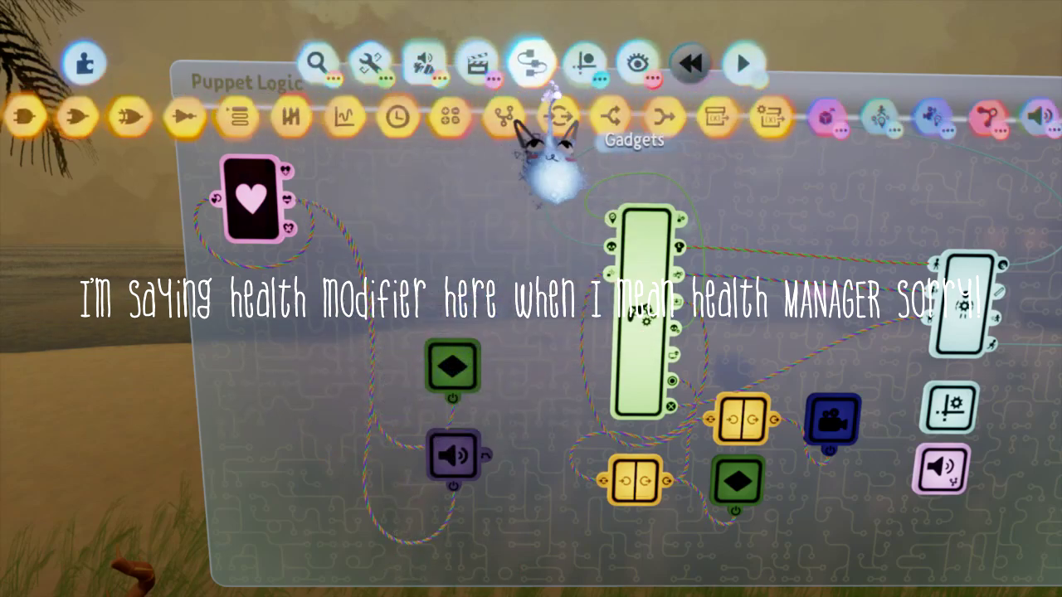
left_click(771, 116)
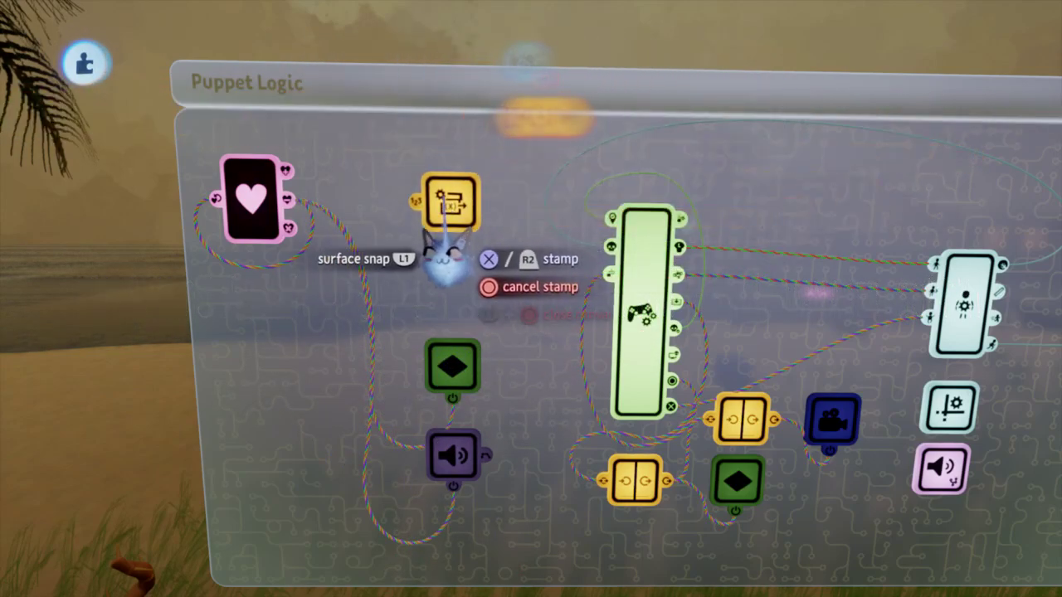
left_click(452, 247)
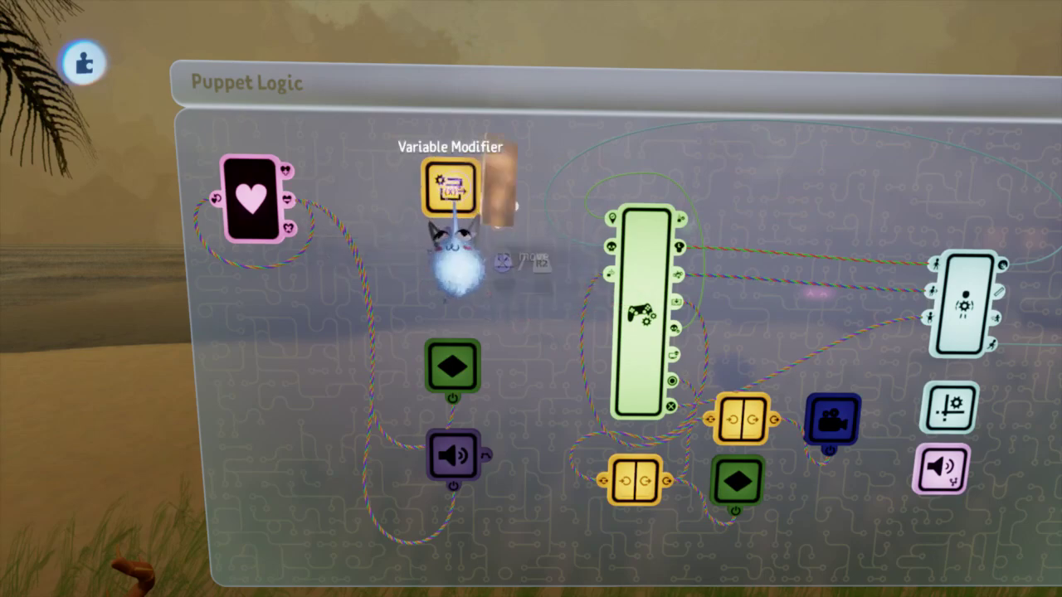
left_click(452, 247)
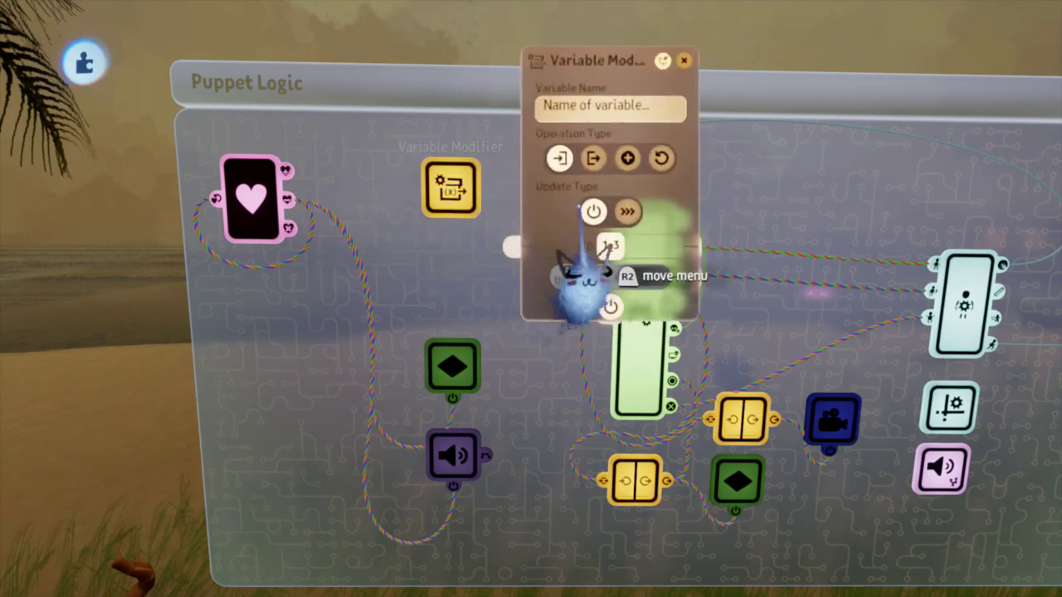
Set the new Variable Modifier's operation type to the additive (+) one and target the p1_HP variable
left_click(628, 158)
left_click(597, 112)
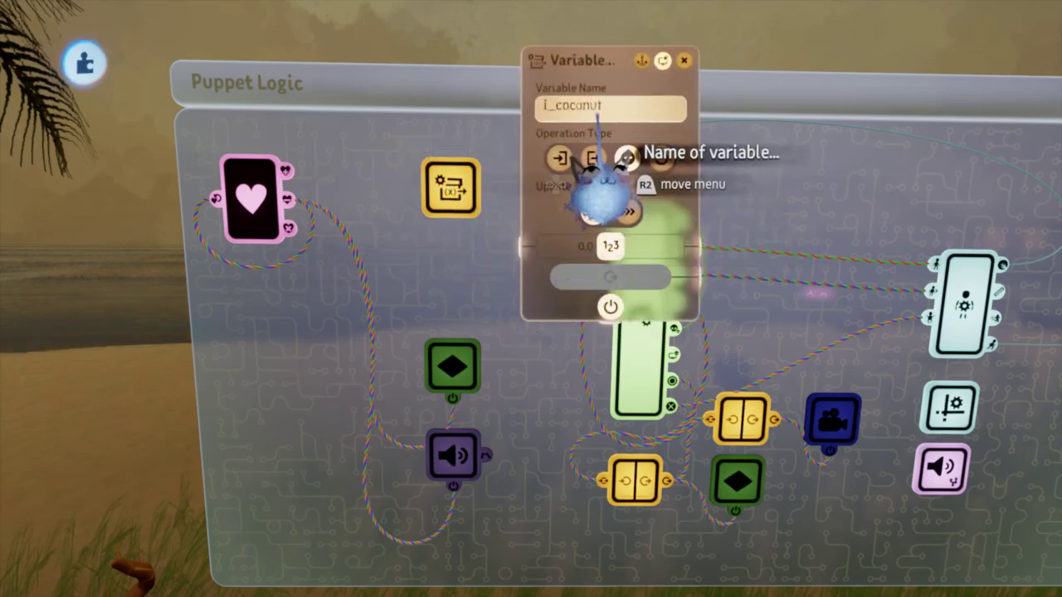
key("Right")
key("Right")
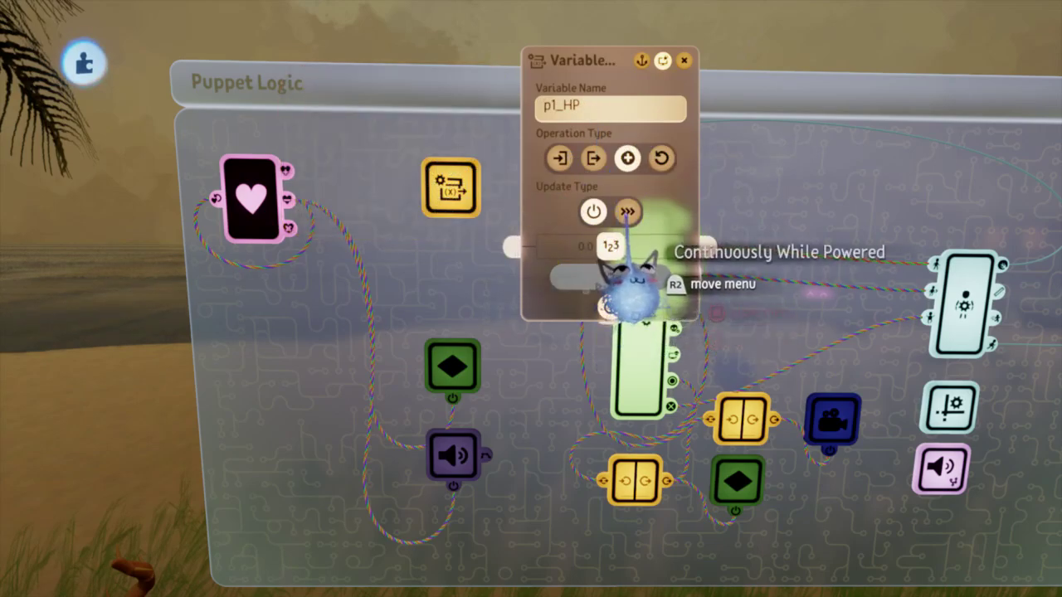
Give the modifier an operation value of -1, updating Continuously While Powered, and wire the Health Manager's middle output into it with the Modulate blend
left_click(610, 247)
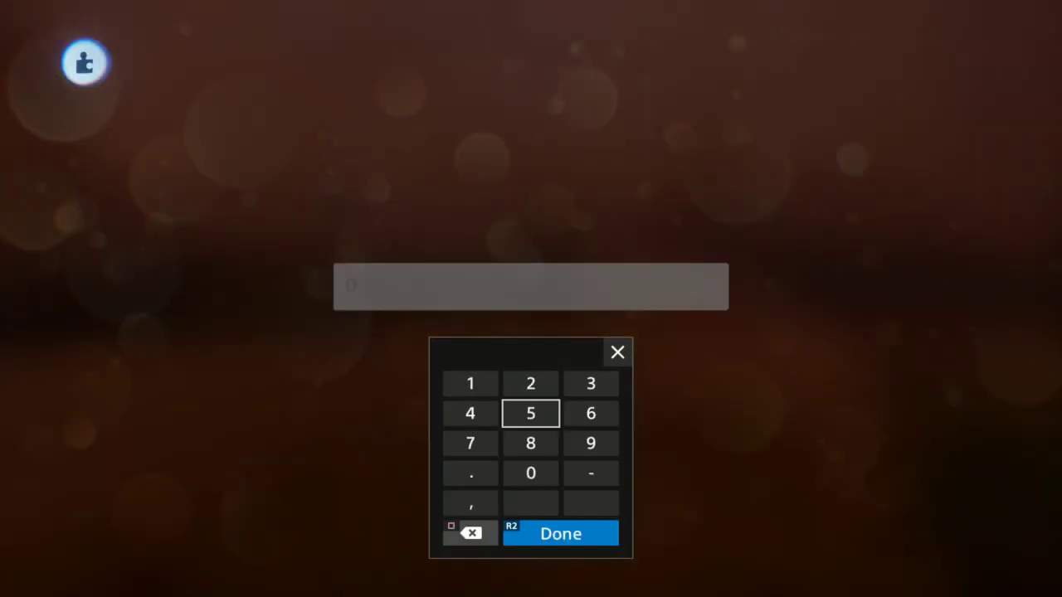
key("Down")
type("-")
key("Right")
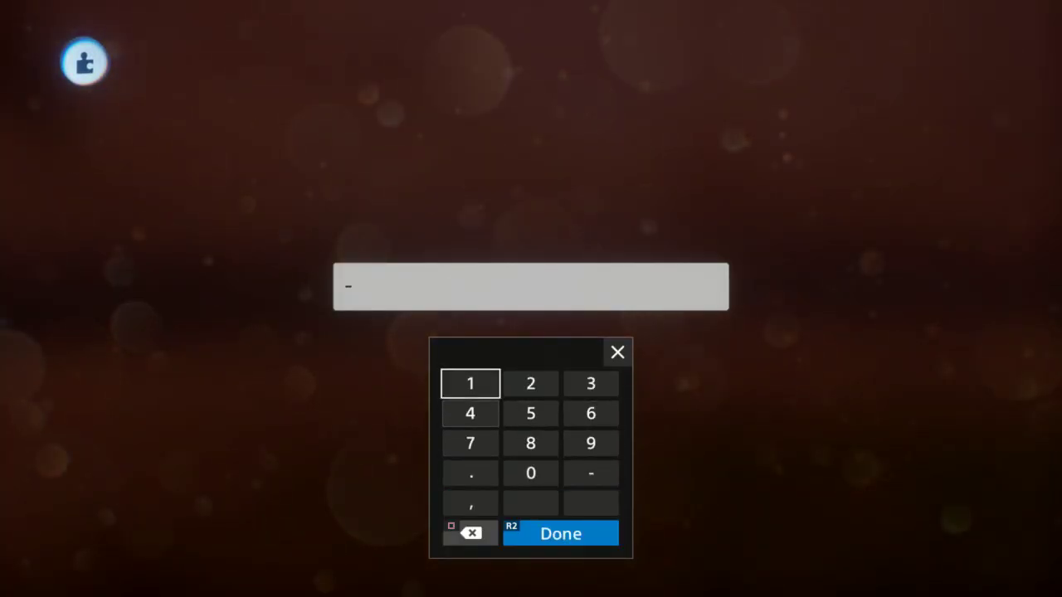
type("1")
key("Return")
left_click_drag(289, 200, 504, 247)
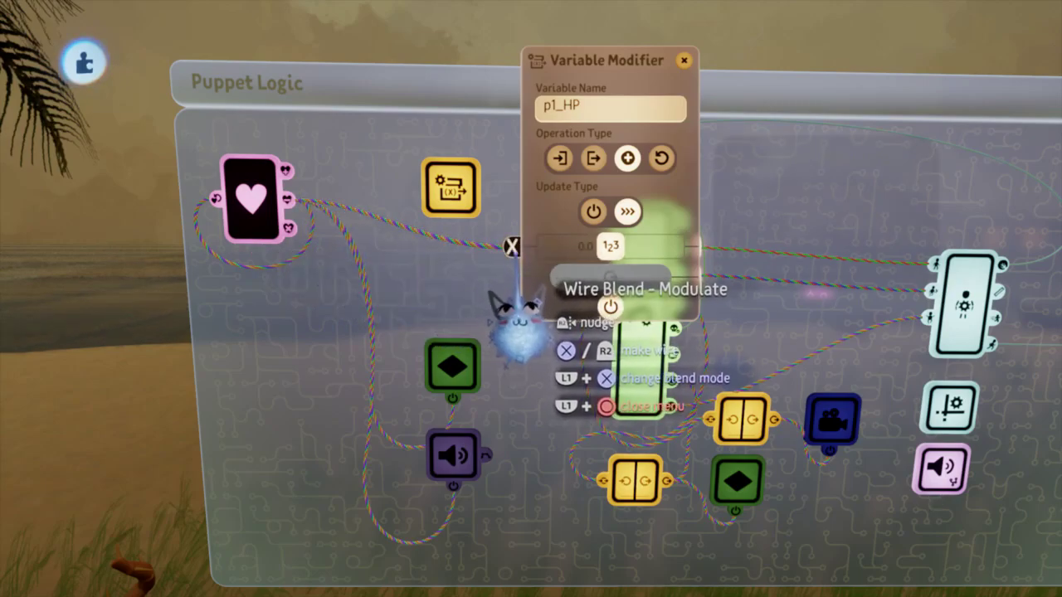
key("Escape")
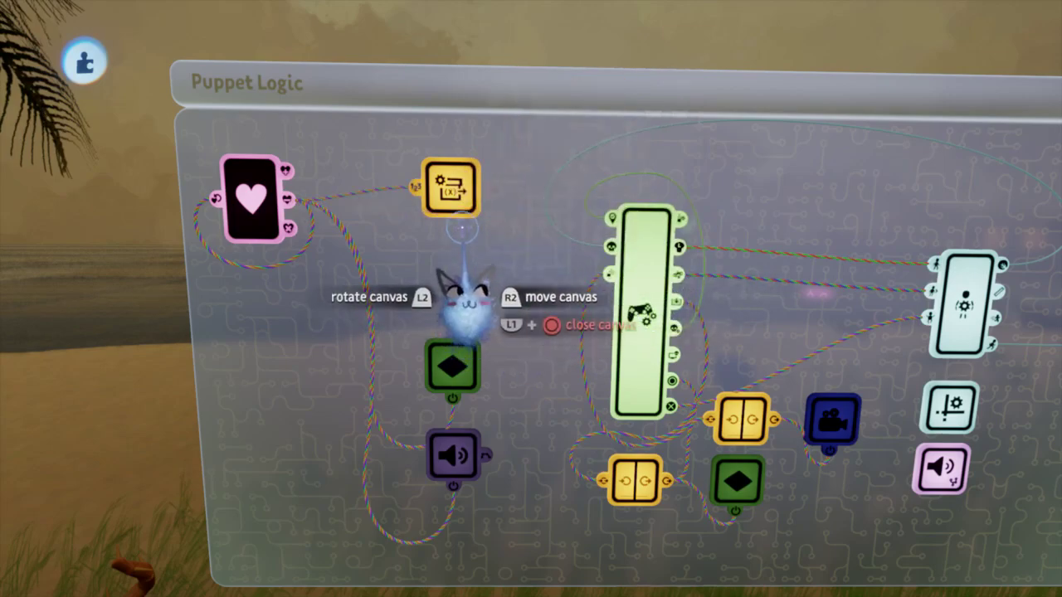
Add a second Variable Modifier below the Health Manager and set it to output the value of p1_HP
key("Tab")
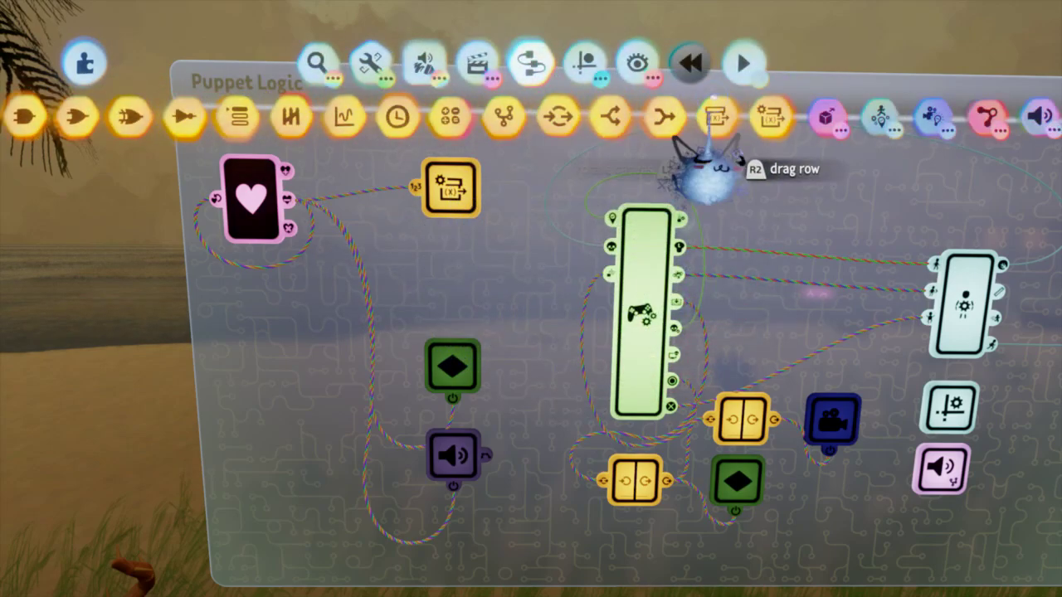
left_click(767, 117)
left_click(357, 278)
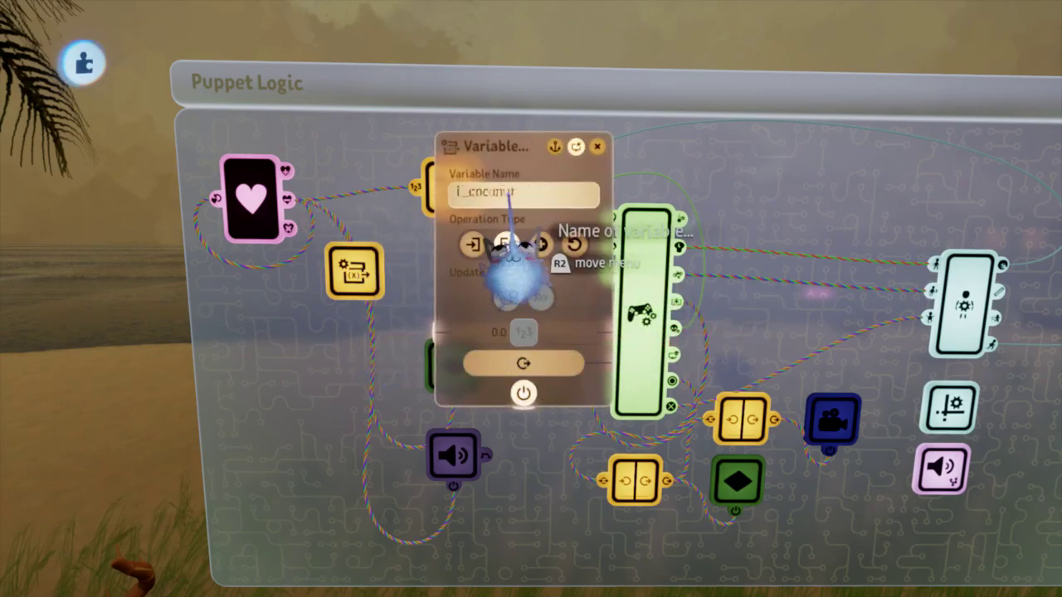
key("Right")
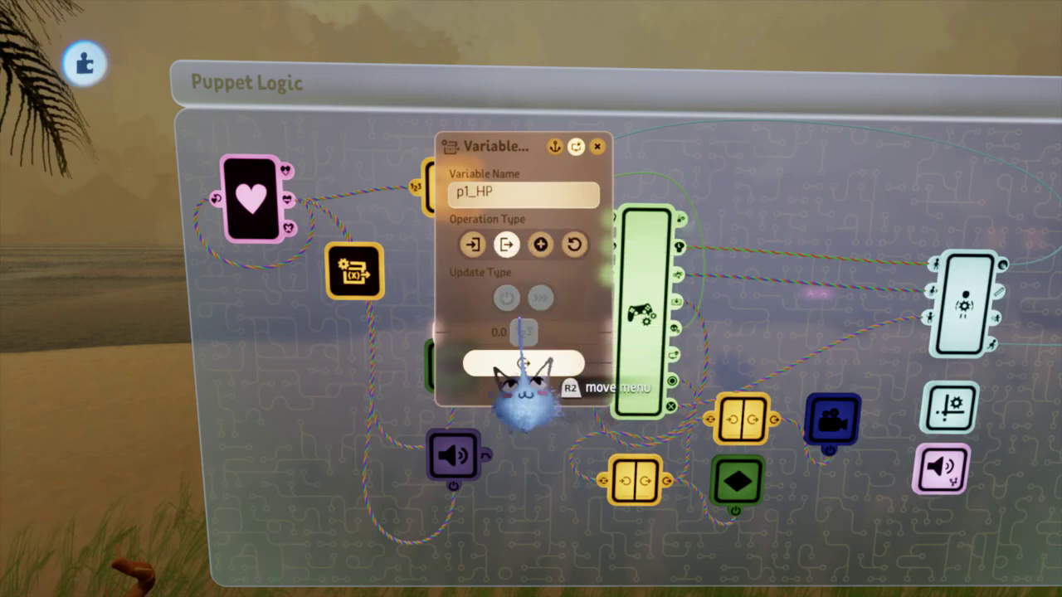
key("Escape")
Add an Equal Calculator fed by the p1_HP output modifier and wire its result to the Controller Sensor's Die input
key("Tab")
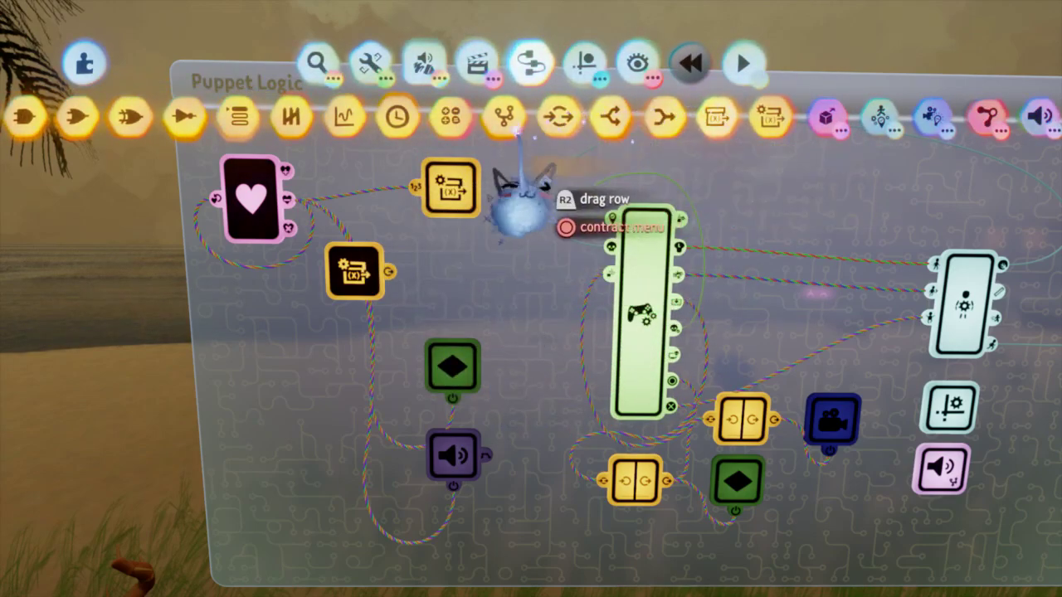
left_click(434, 119)
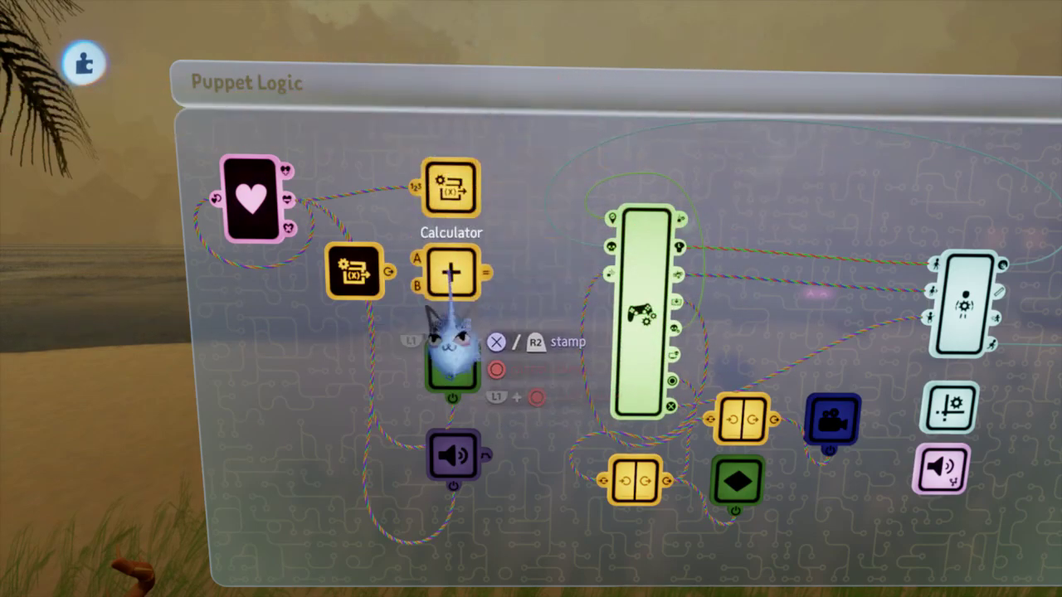
left_click(452, 278)
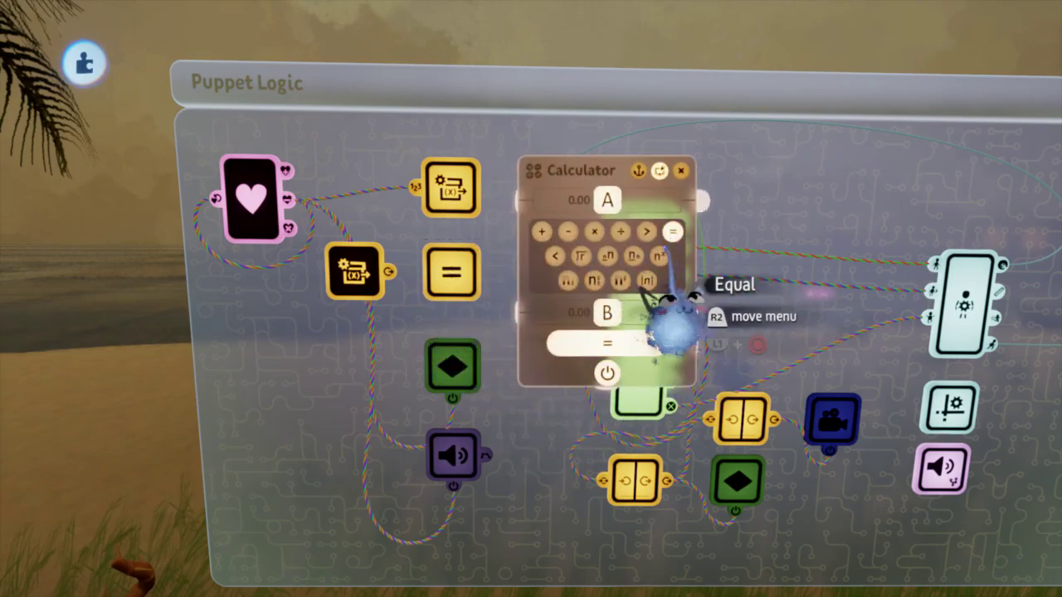
key("Escape")
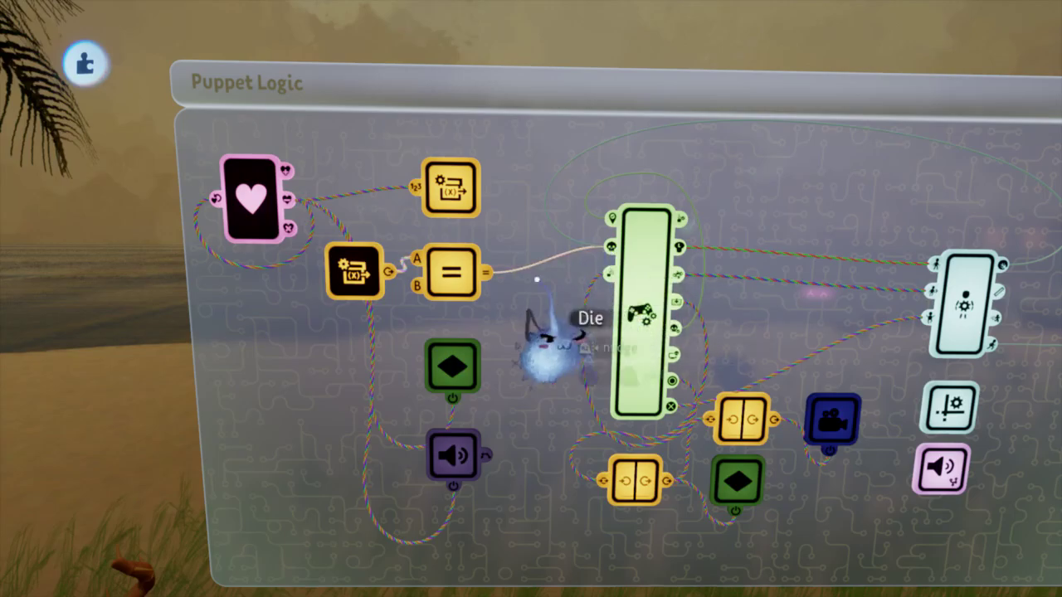
key("Escape")
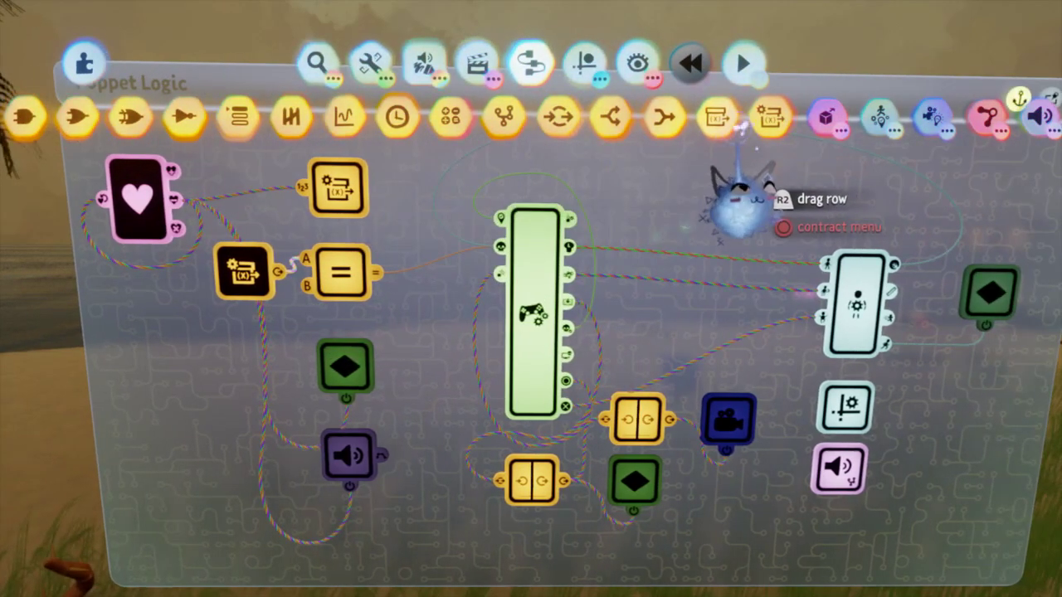
Examine the Controller Sensor's Die input and Is Dead output on the Puppet Logic canvas
scroll(468, 207, "down", 3)
scroll(664, 307, "up", 5)
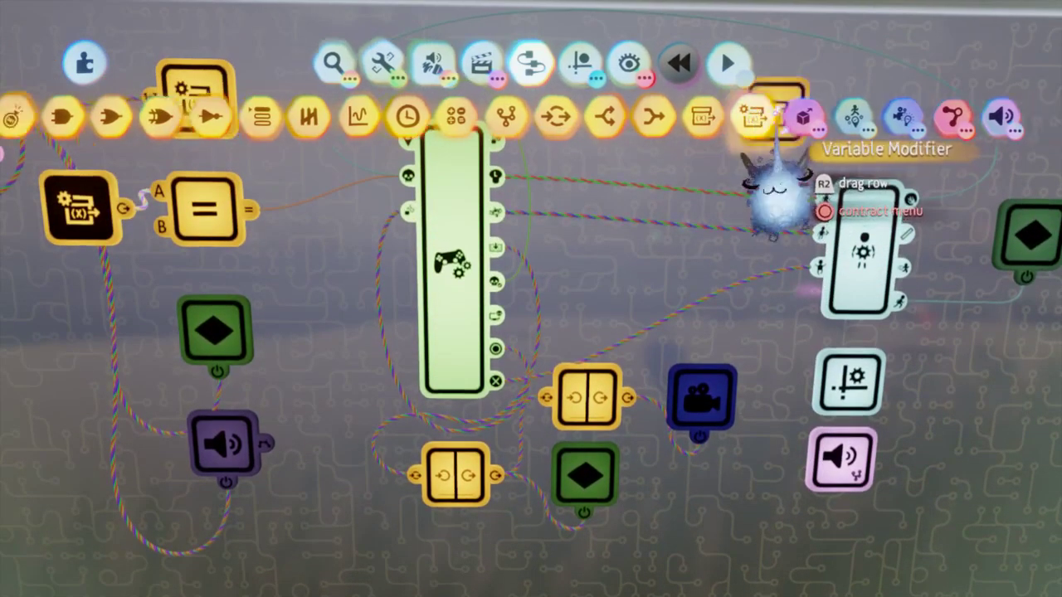
left_click(773, 193)
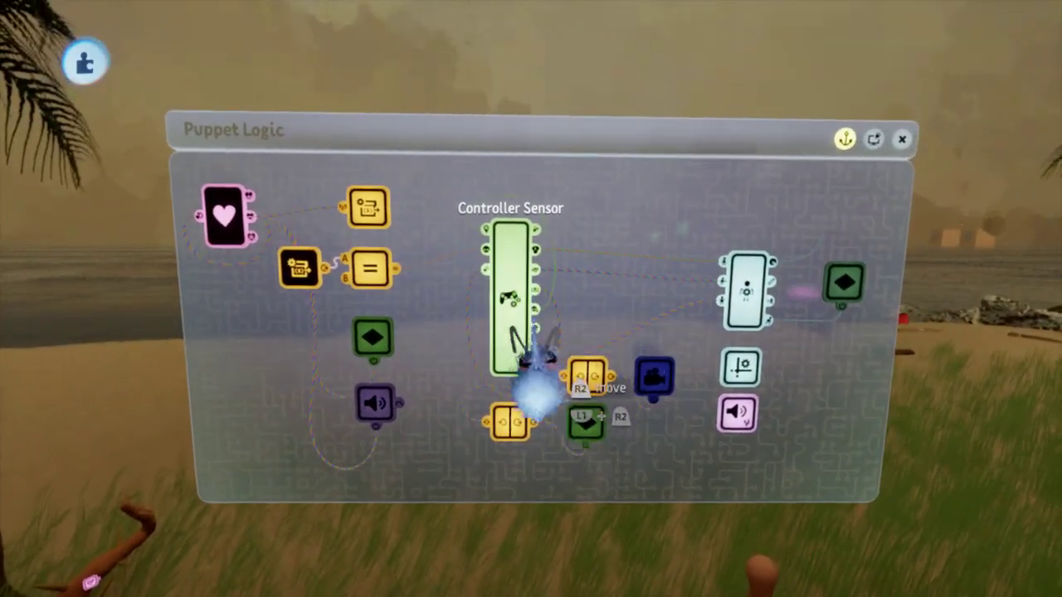
scroll(539, 386, "up", 5)
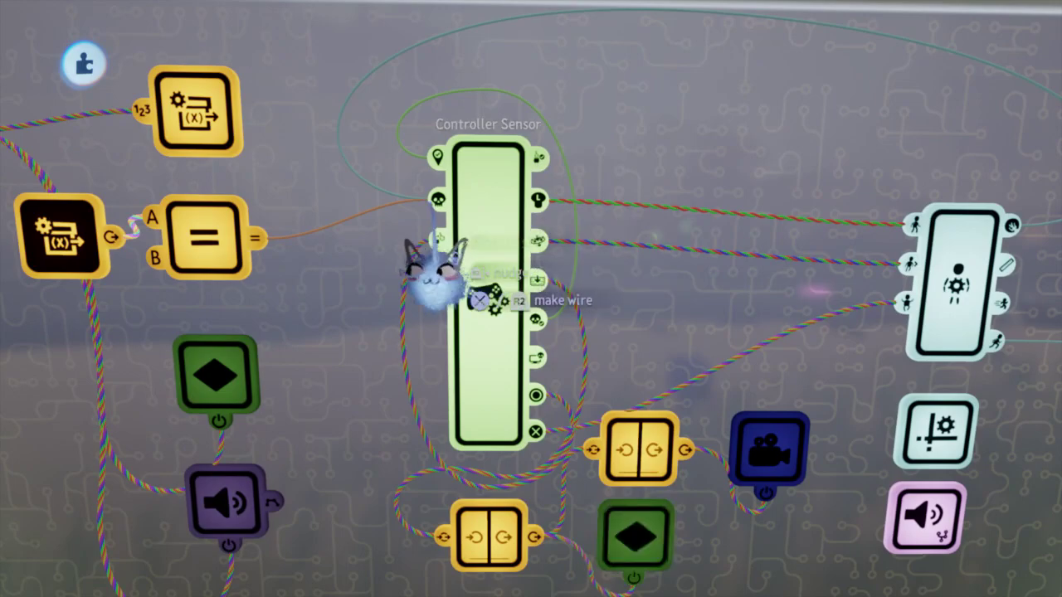
scroll(448, 274, "down", 5)
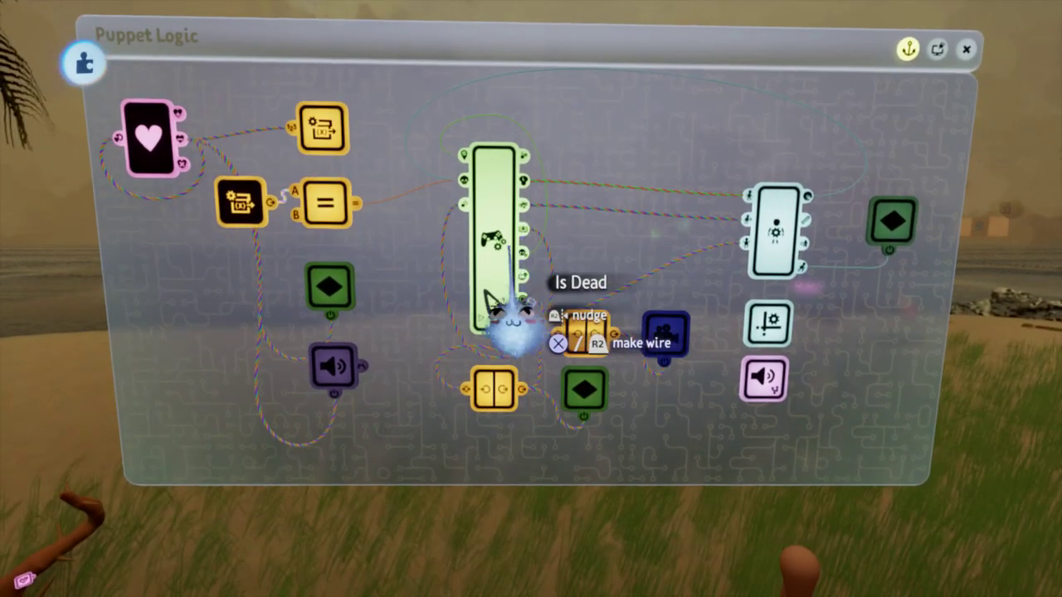
middle_click_drag(516, 324, 543, 408)
scroll(485, 319, "up", 5)
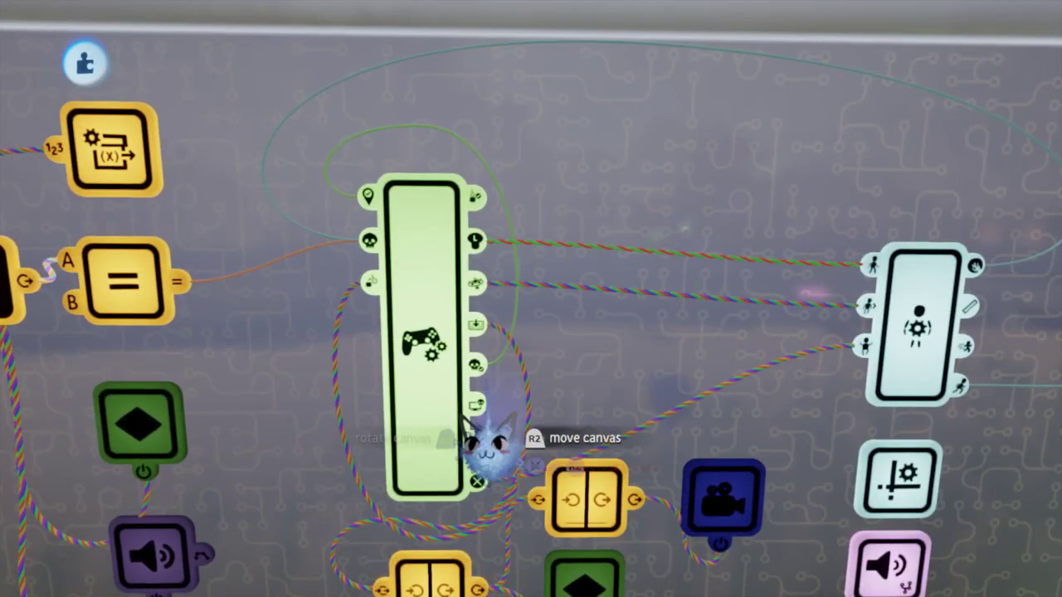
Add a Global Settings gadget above the Puppet Interface and wire the Controller Sensor's Is Dead output to its restart input
scroll(479, 430, "down", 5)
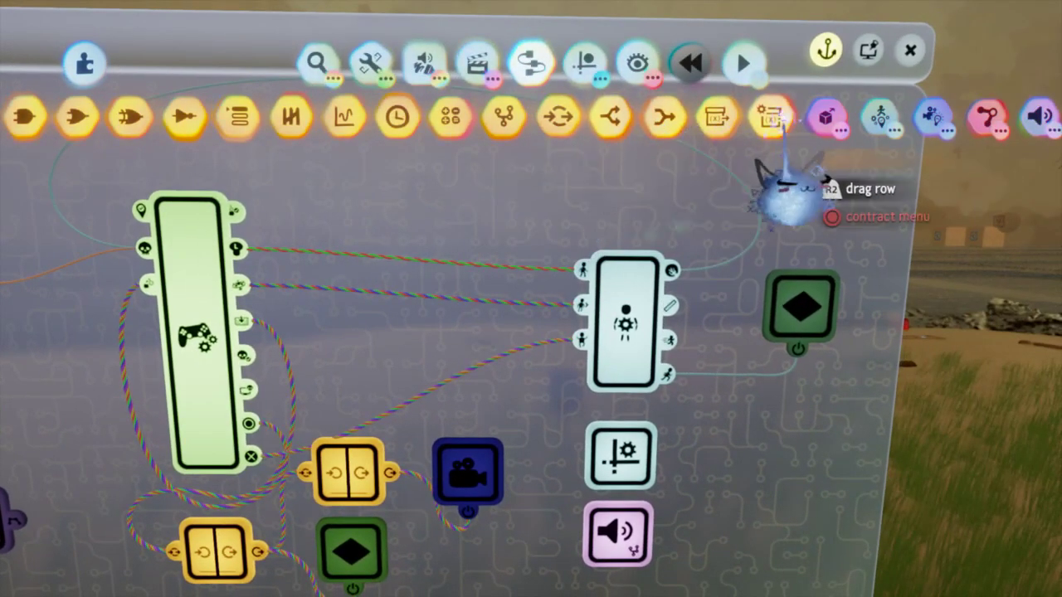
left_click(566, 125)
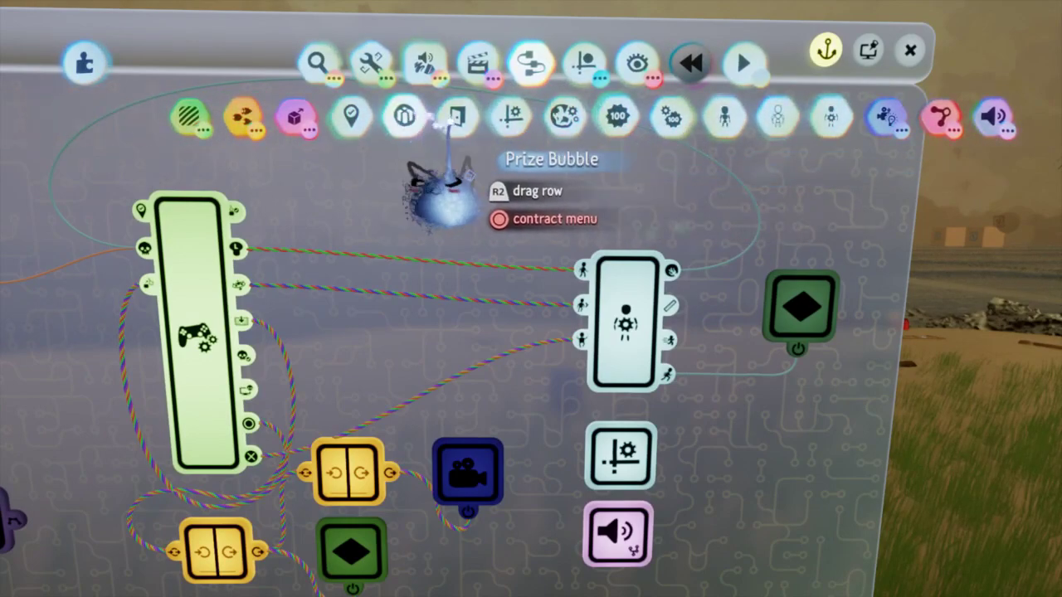
left_click(561, 123)
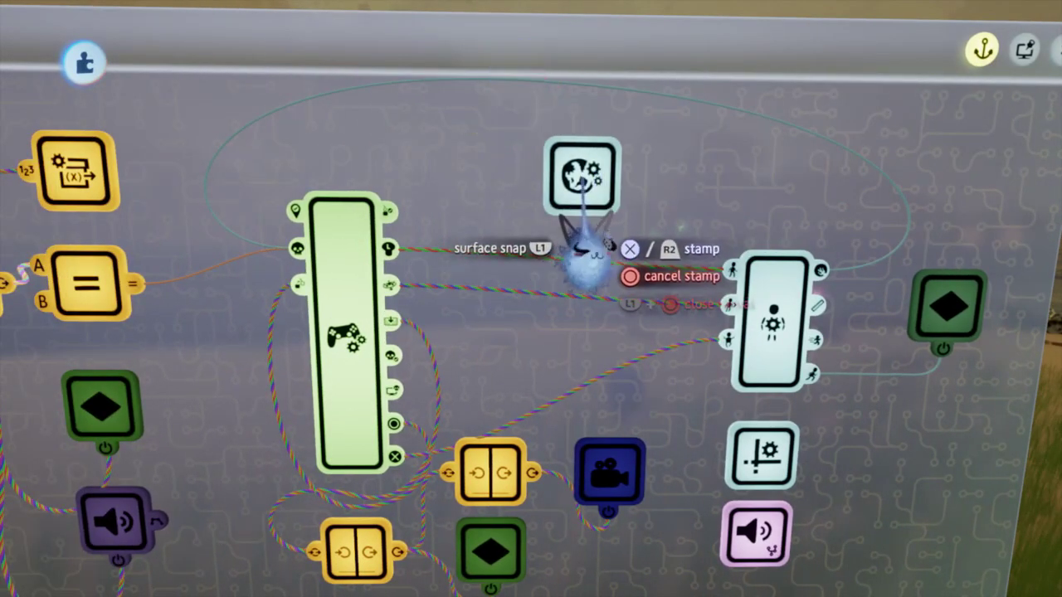
left_click(584, 174)
left_click(576, 177)
left_click(544, 105)
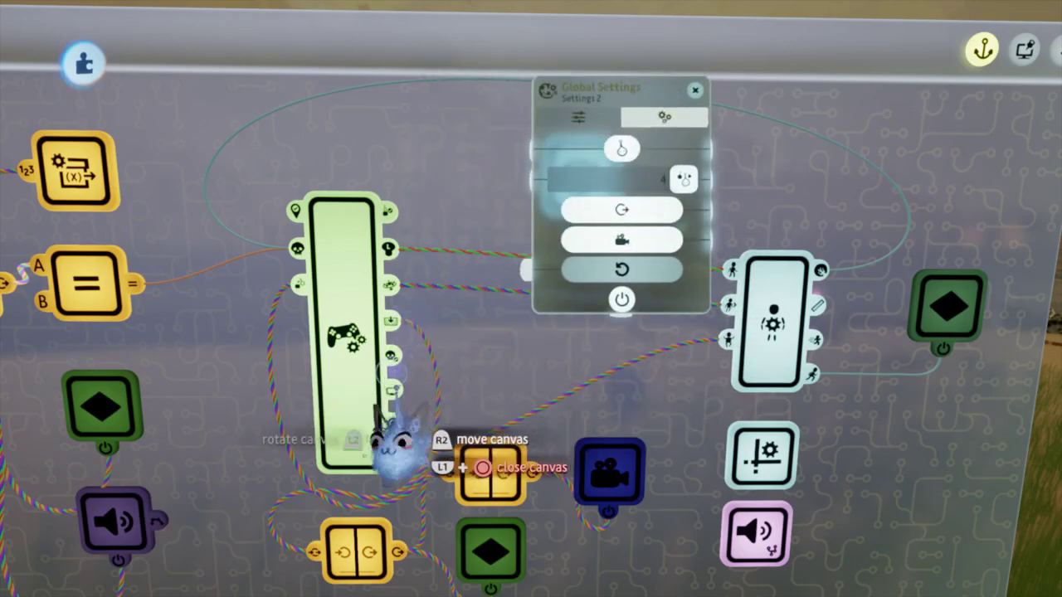
left_click_drag(402, 419, 530, 349)
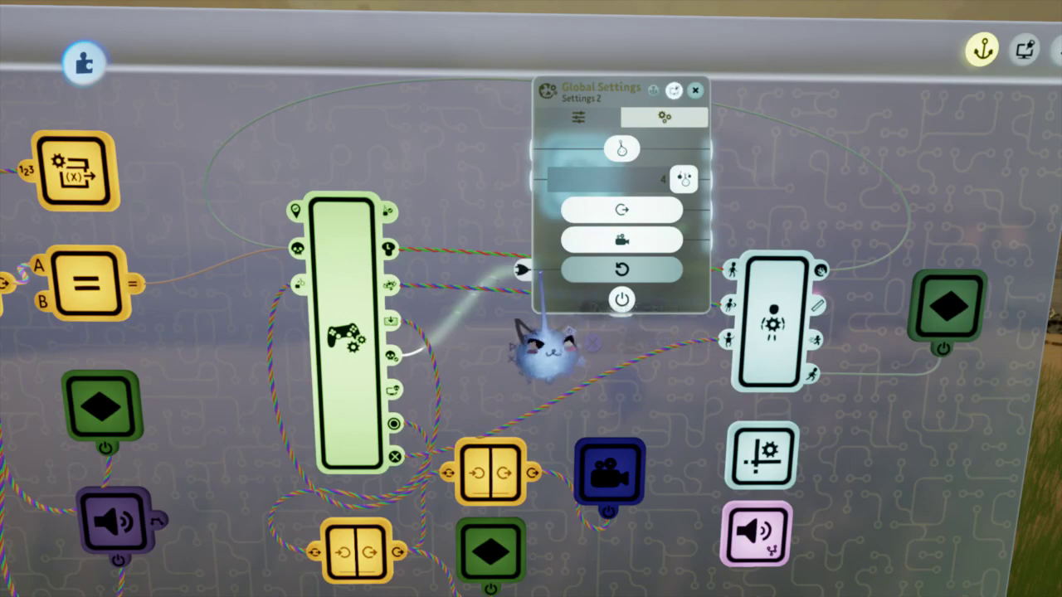
left_click_drag(573, 172, 614, 174)
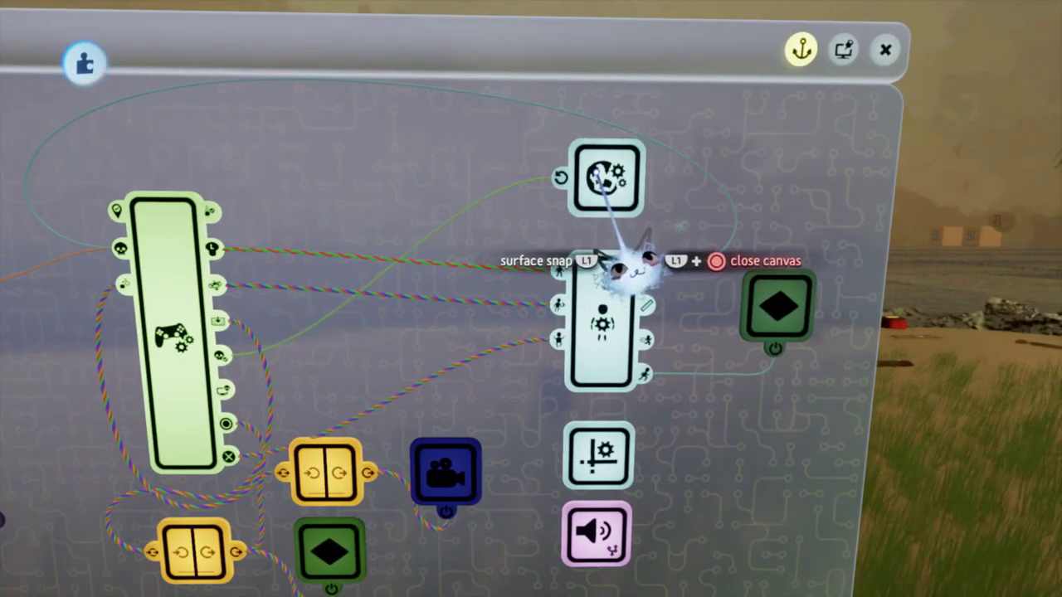
Quick save the scene
scroll(597, 190, "down", 5)
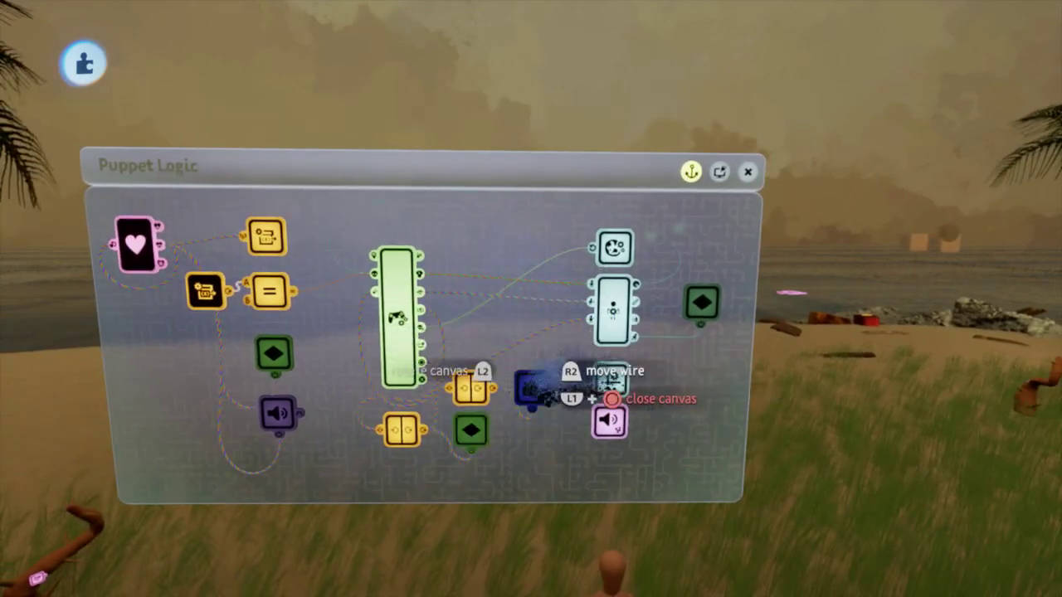
middle_click_drag(506, 392, 502, 328)
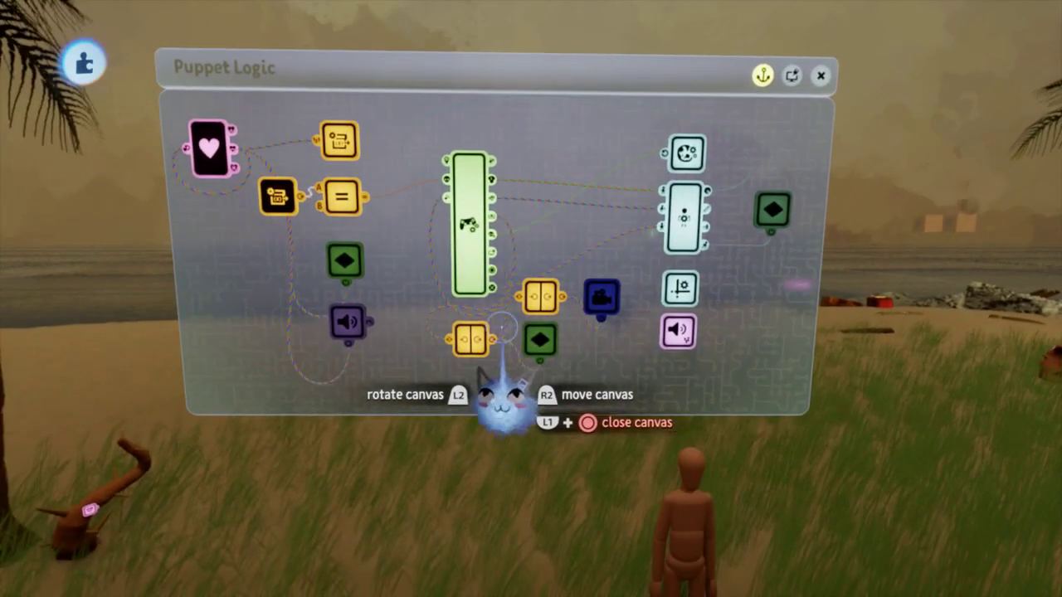
key("Escape")
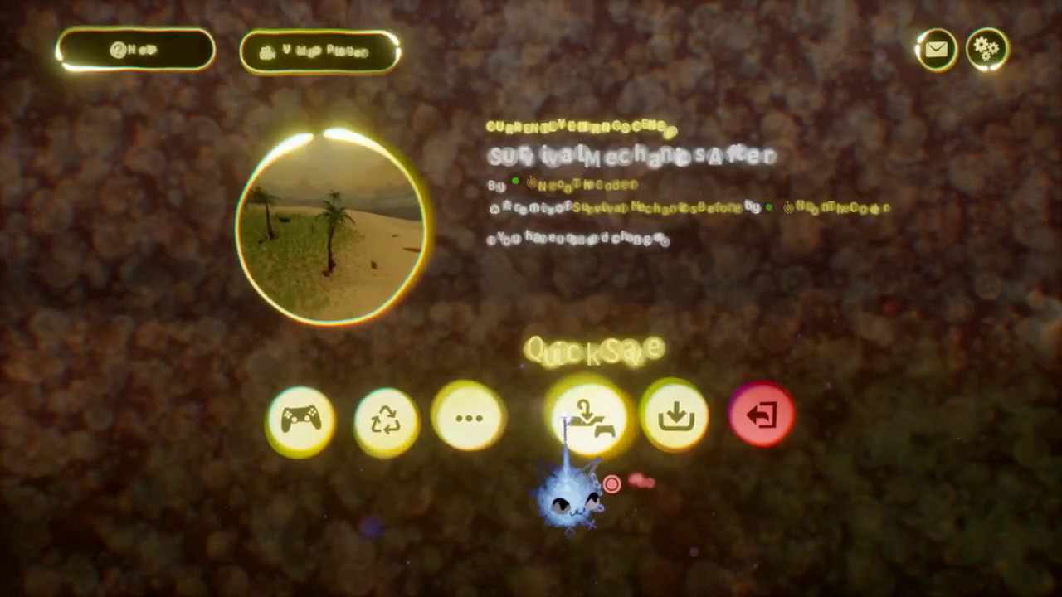
left_click(588, 422)
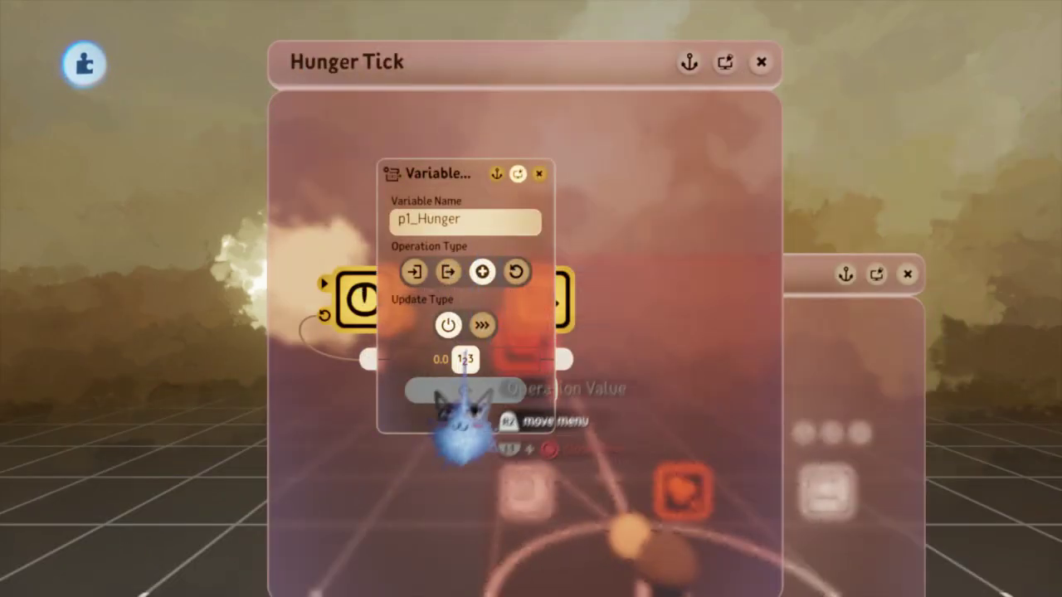
Set the operation value of the p1_Hunger Variable Modifier on the Hunger Tick microchip to -0.25
left_click(464, 359)
type("-0.25")
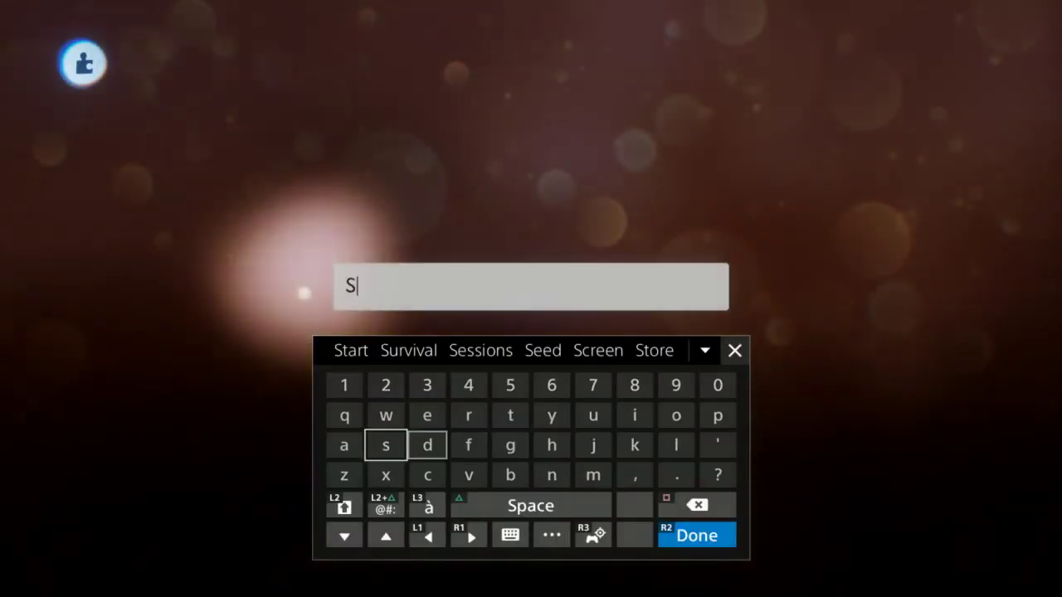
Name the new microchip Starving and add another Variable Modifier above its timer
type("tarving")
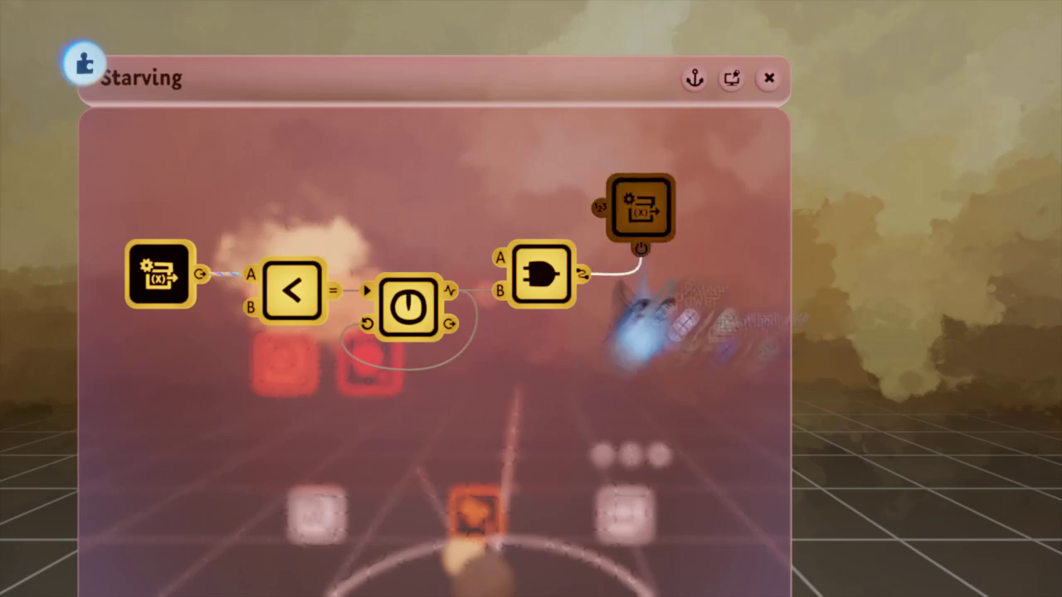
key("Tab")
left_click(768, 120)
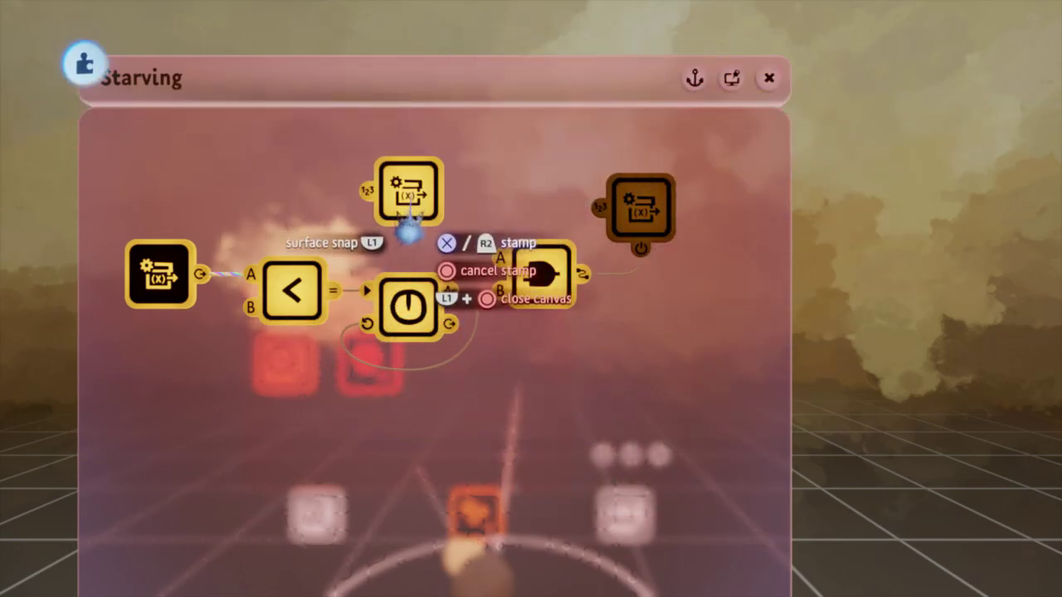